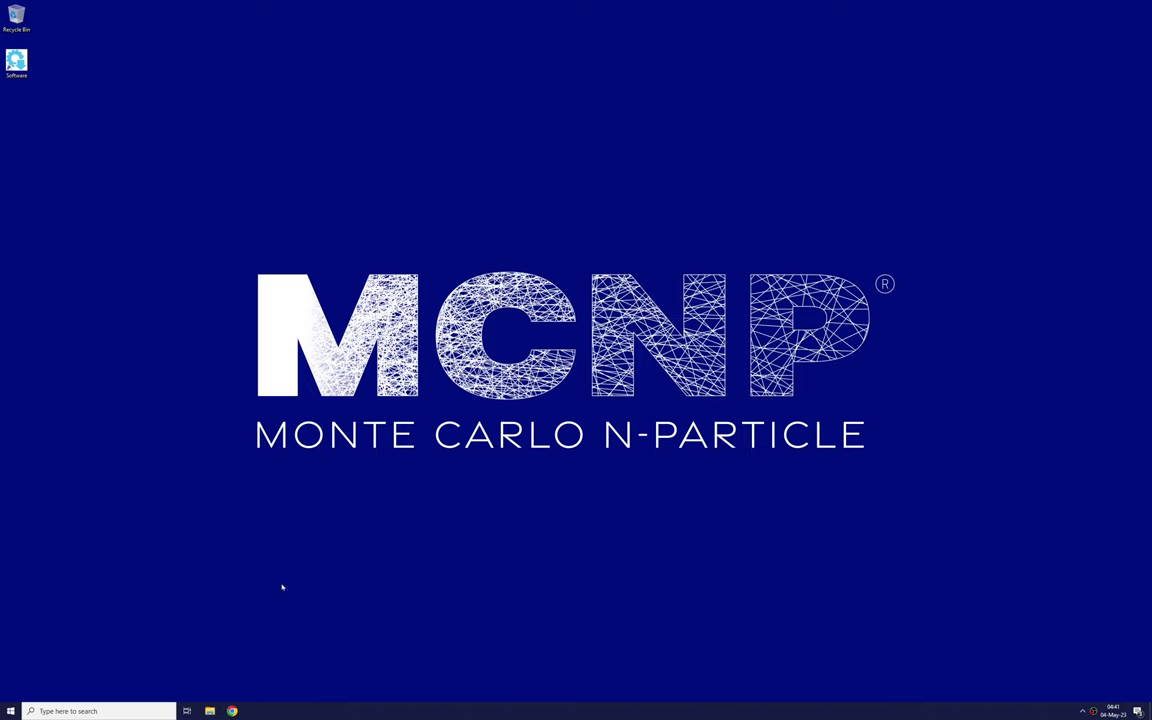
- Open How_To_Install.html from the disc1 folder on the DVD RW Drive (E:)
left_click(210, 711)
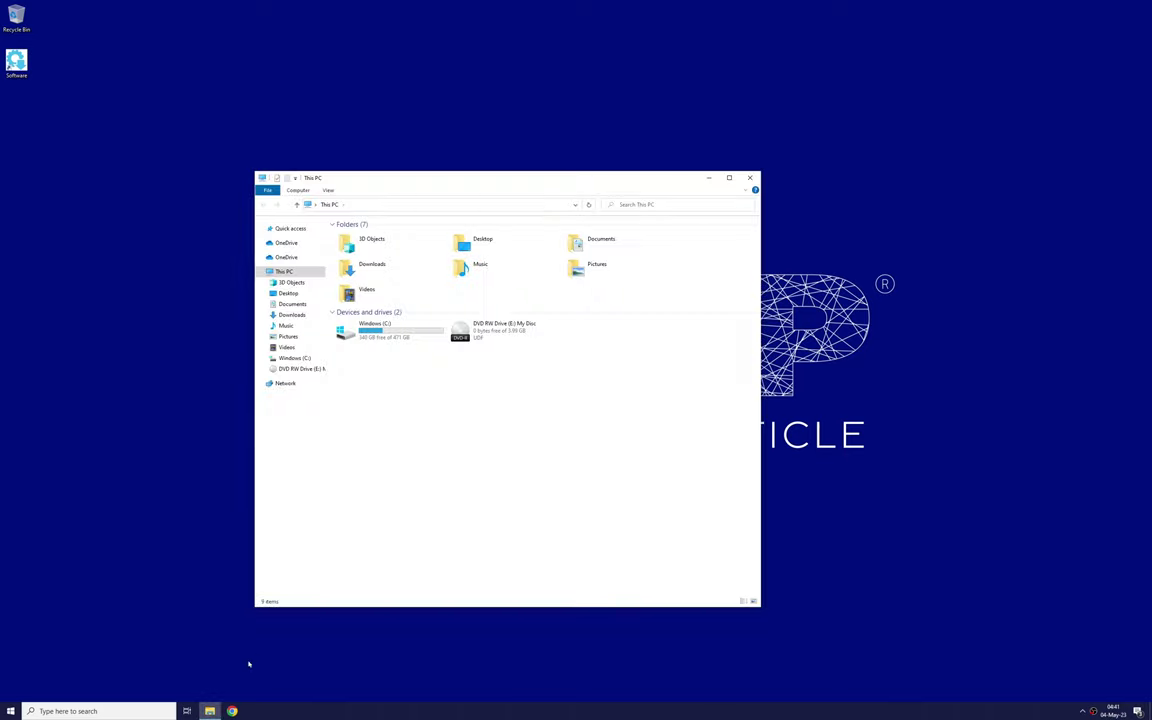
double_click(498, 329)
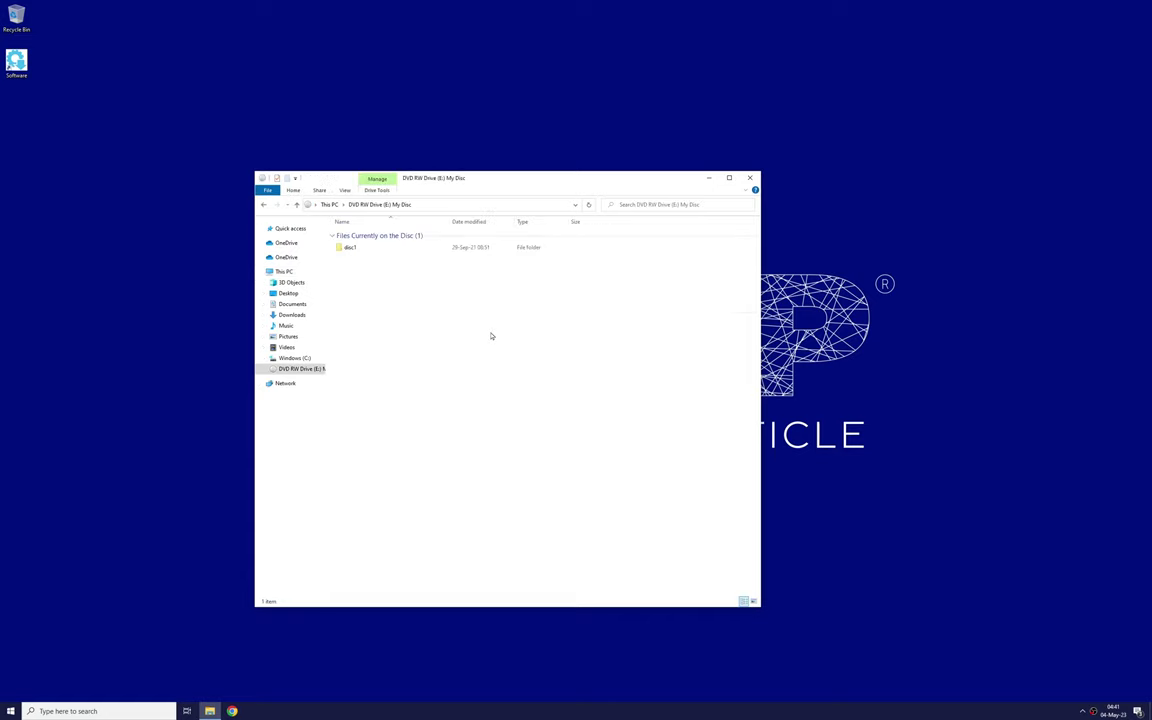
left_click(352, 248)
double_click(353, 249)
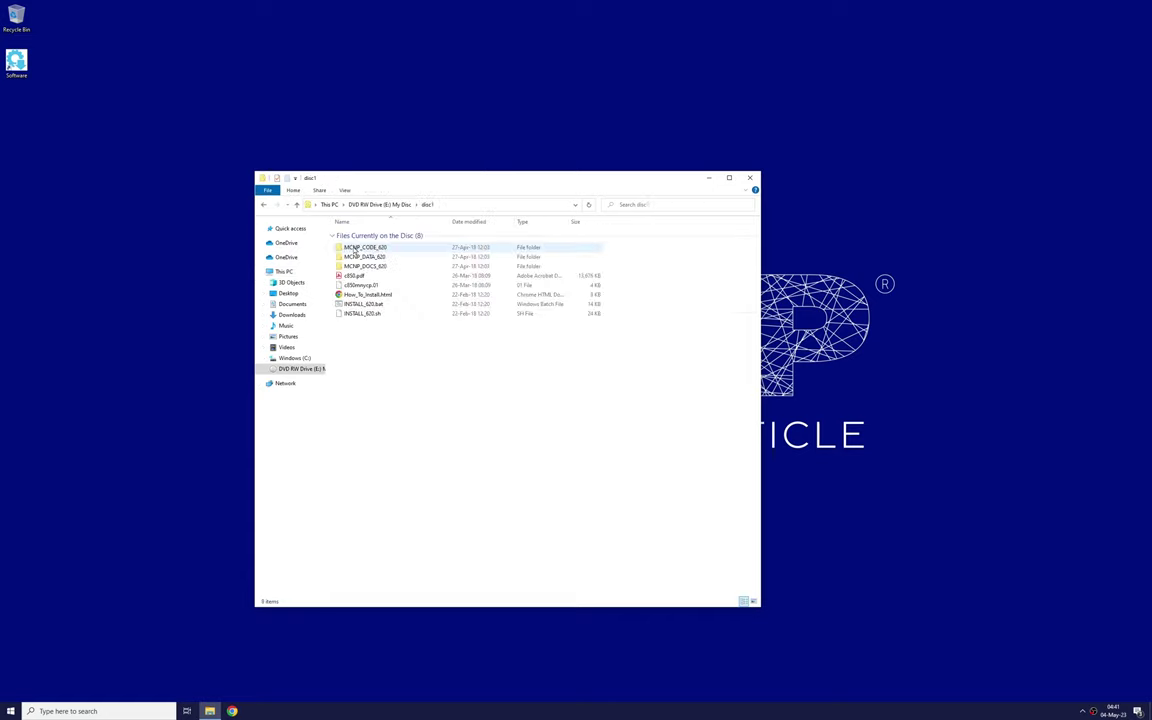
double_click(355, 295)
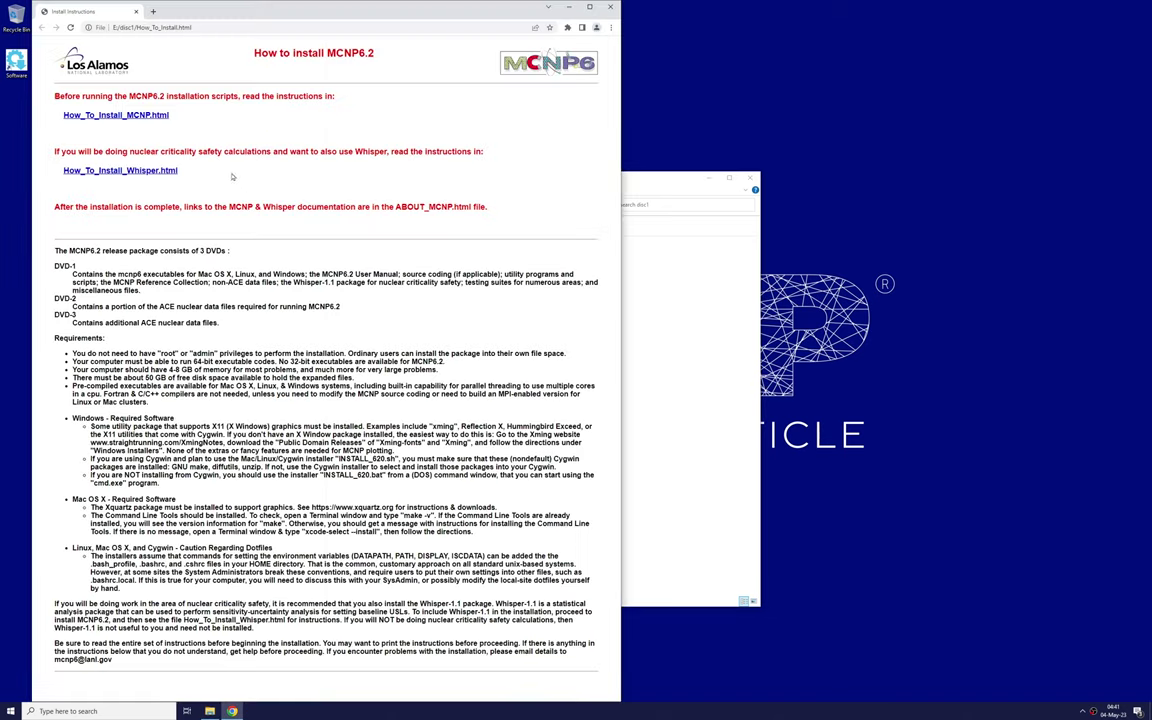
- Open How_To_Install_MCNP.html, scroll down to Step 1, then show the C: drive
left_click(145, 112)
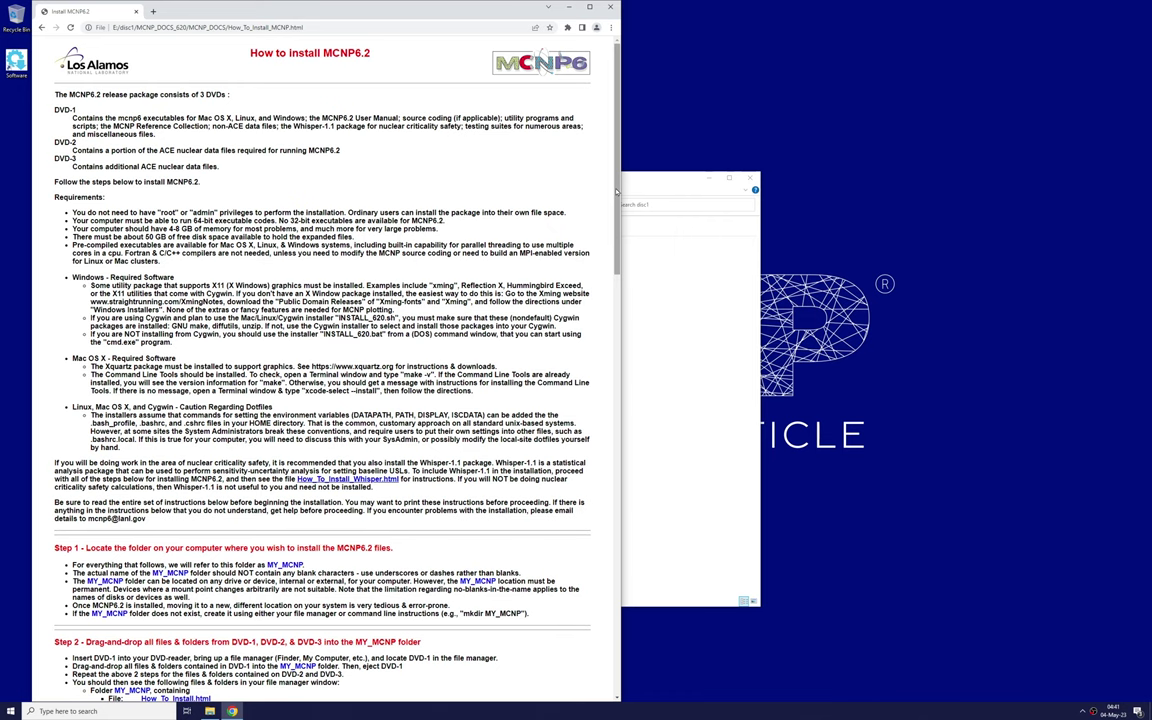
scroll(573, 317, "down", 4)
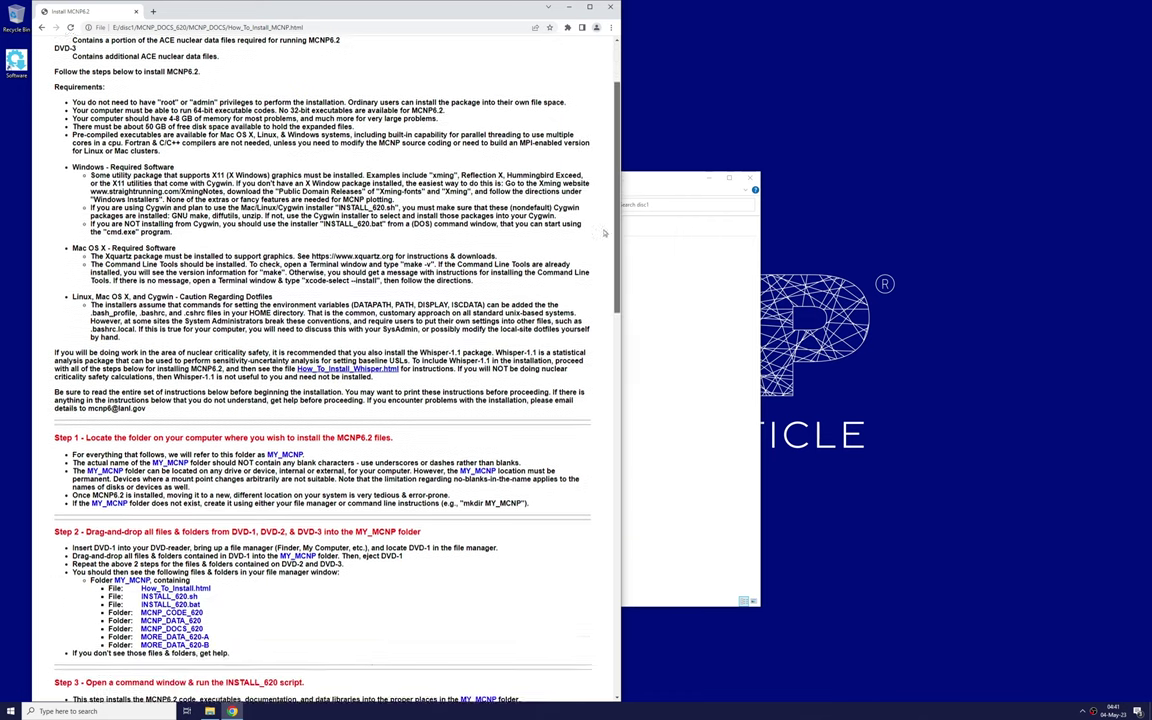
scroll(573, 317, "down", 2)
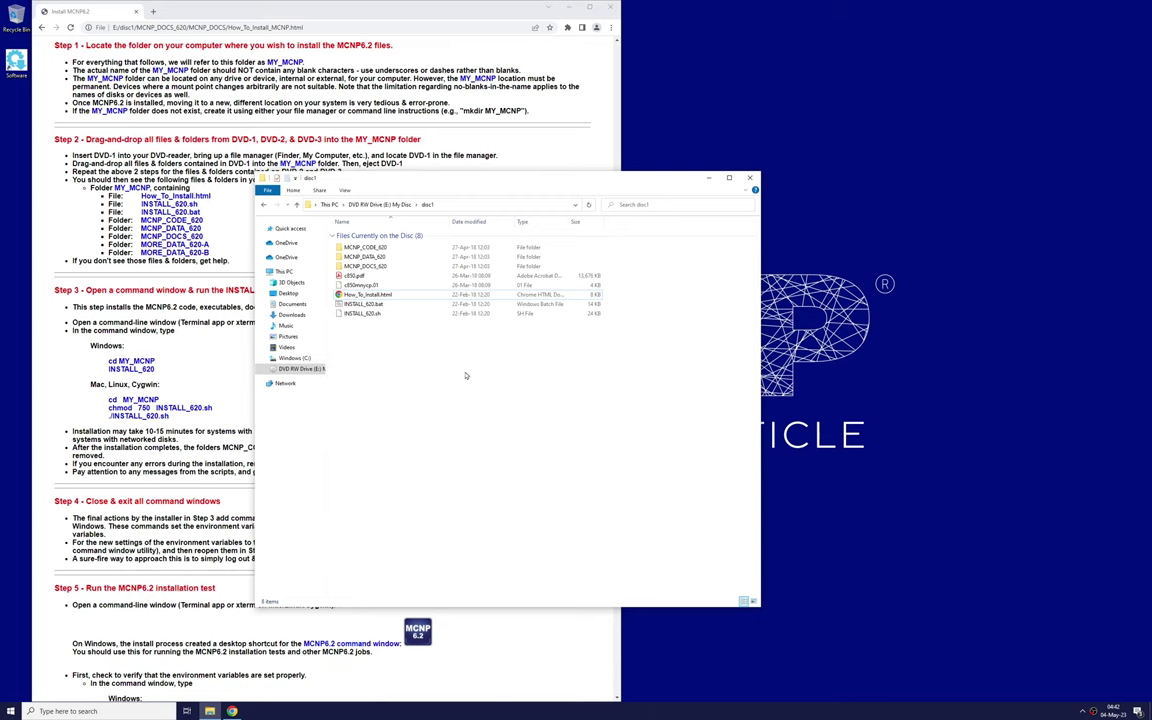
left_click(300, 361)
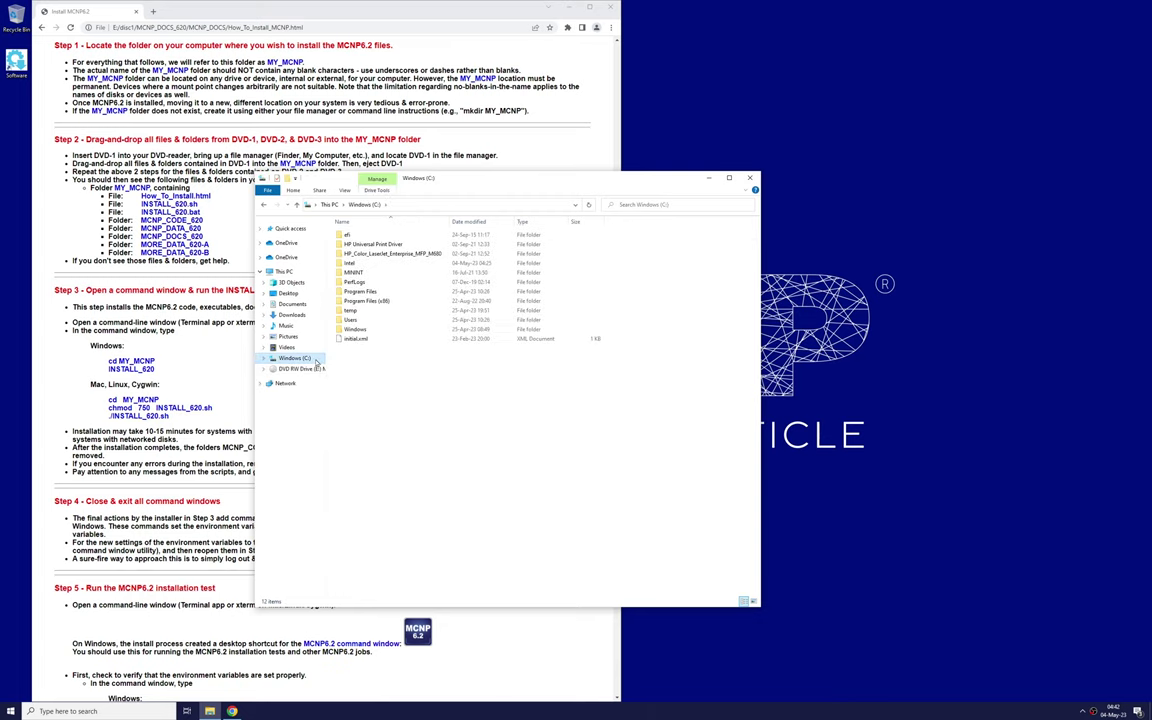
- Create a new folder named MCNP62 on the C: drive
right_click(372, 385)
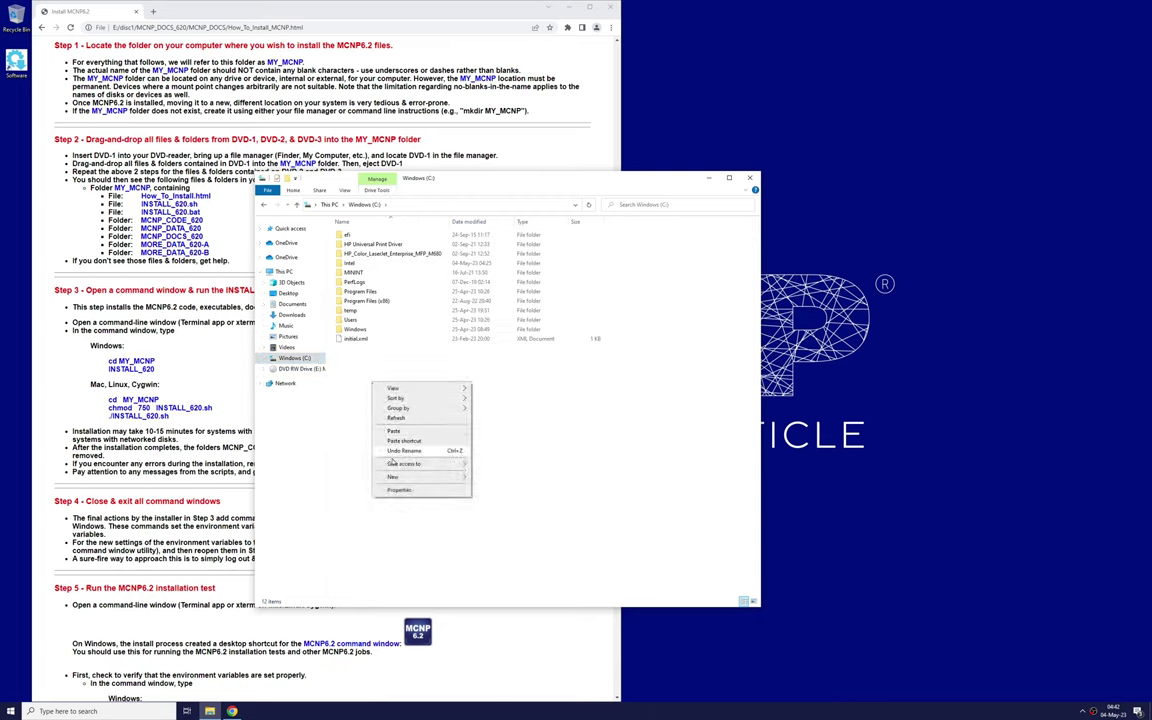
mouse_move(441, 481)
left_click(490, 479)
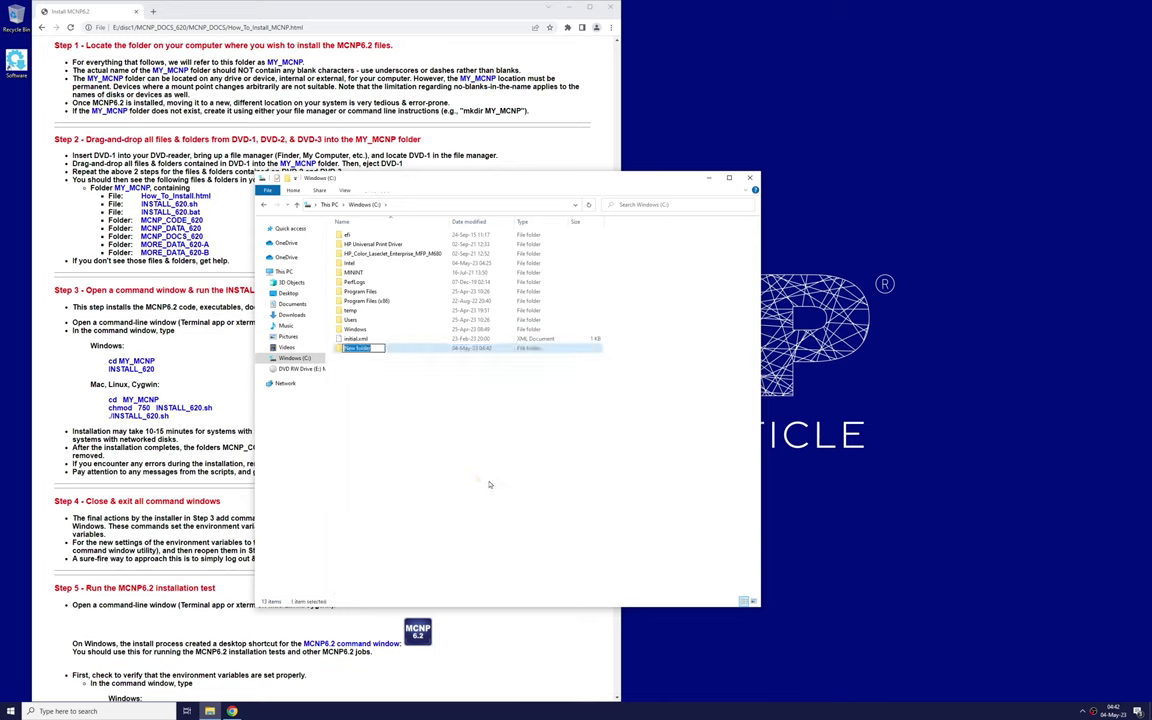
type("MCNP6.2")
key("Return")
- Copy all eight items from the DVD's disc1 folder into C:\MCNP62
left_click(292, 368)
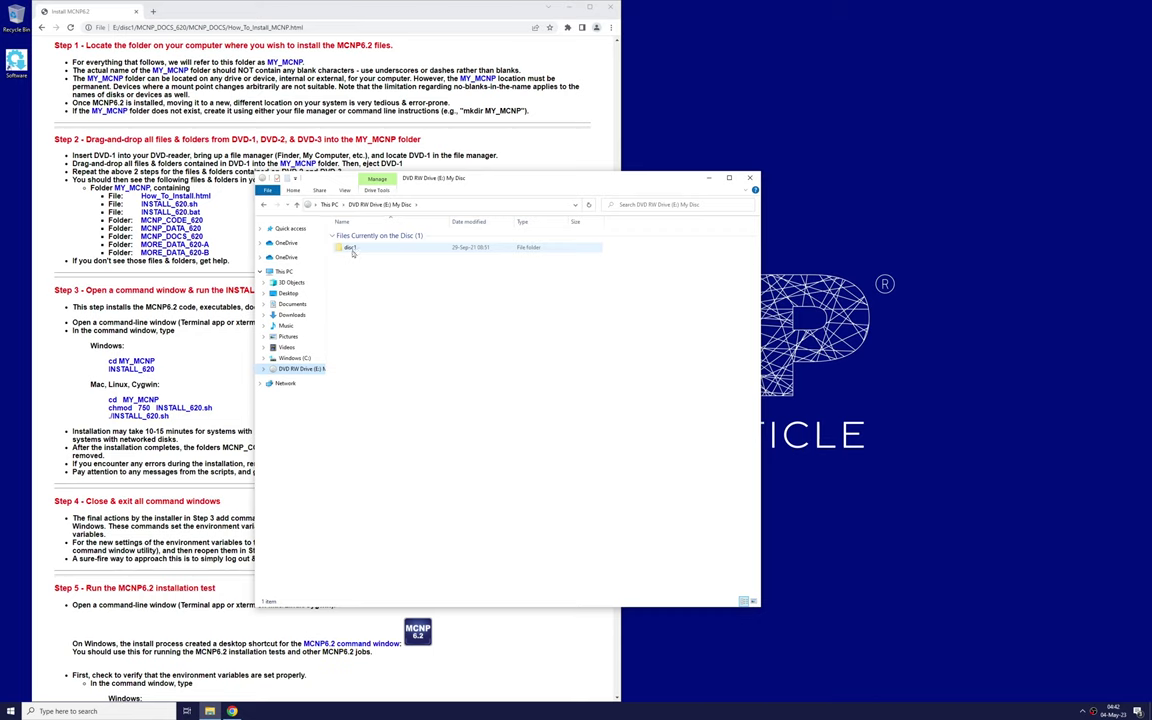
double_click(350, 247)
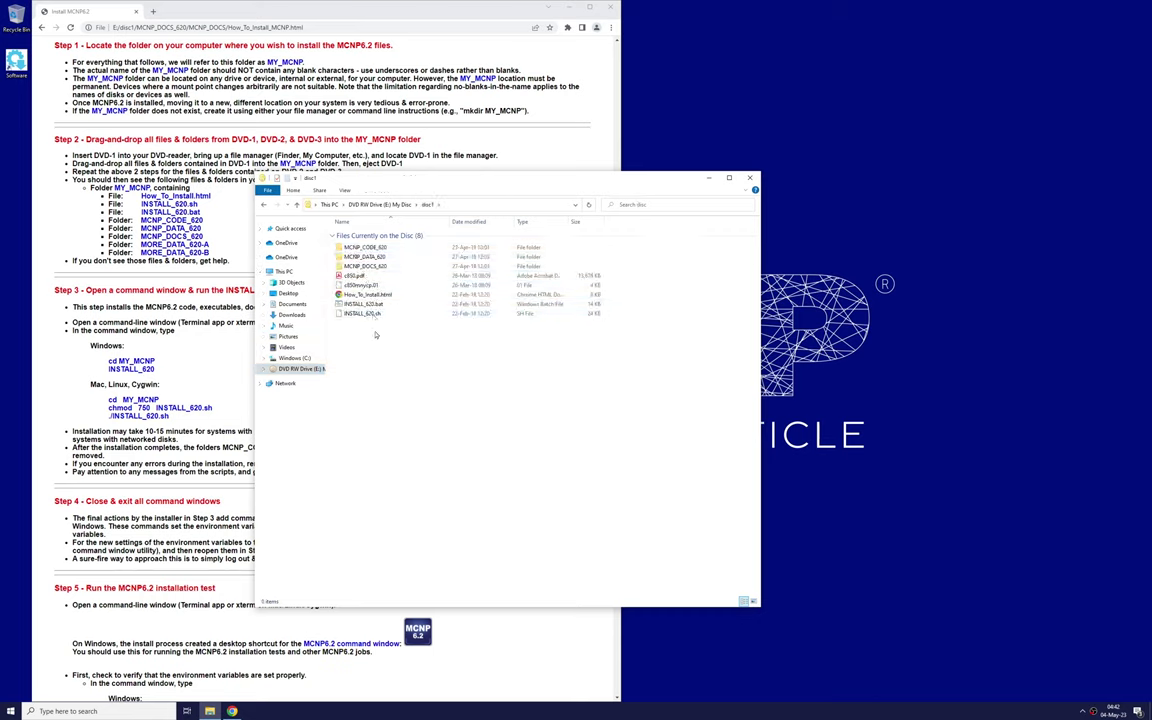
left_click_drag(368, 303, 359, 251)
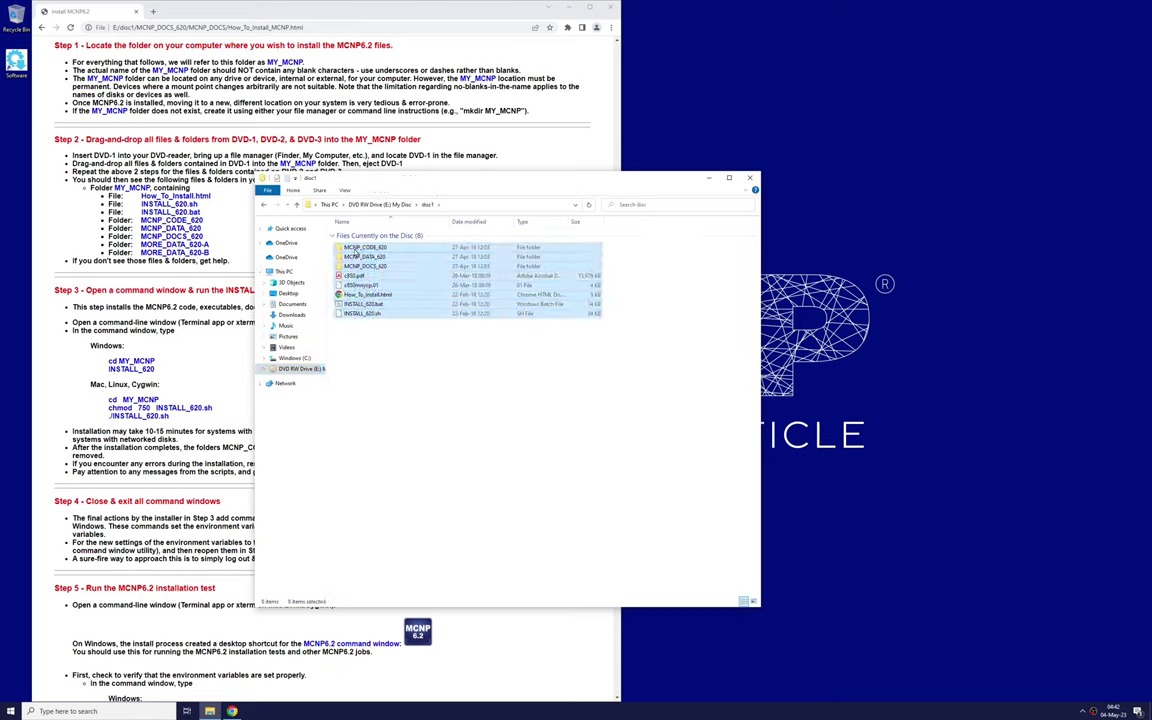
right_click(353, 251)
left_click(369, 331)
left_click(293, 358)
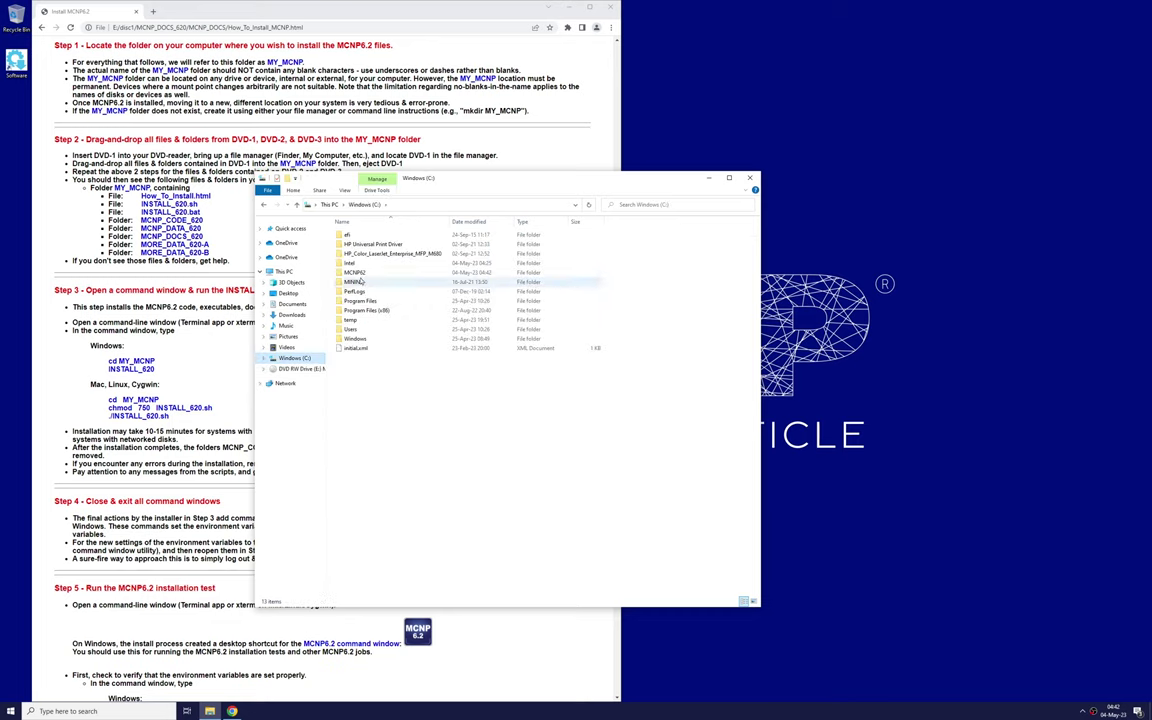
double_click(356, 272)
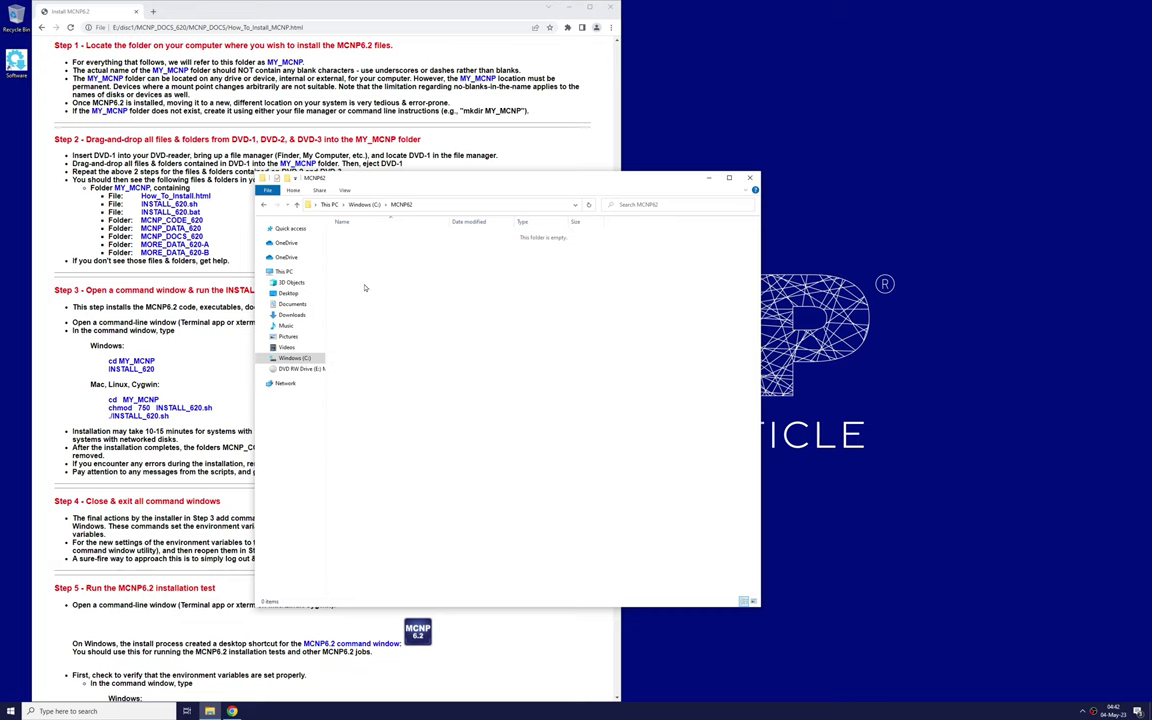
right_click(365, 288)
left_click(377, 345)
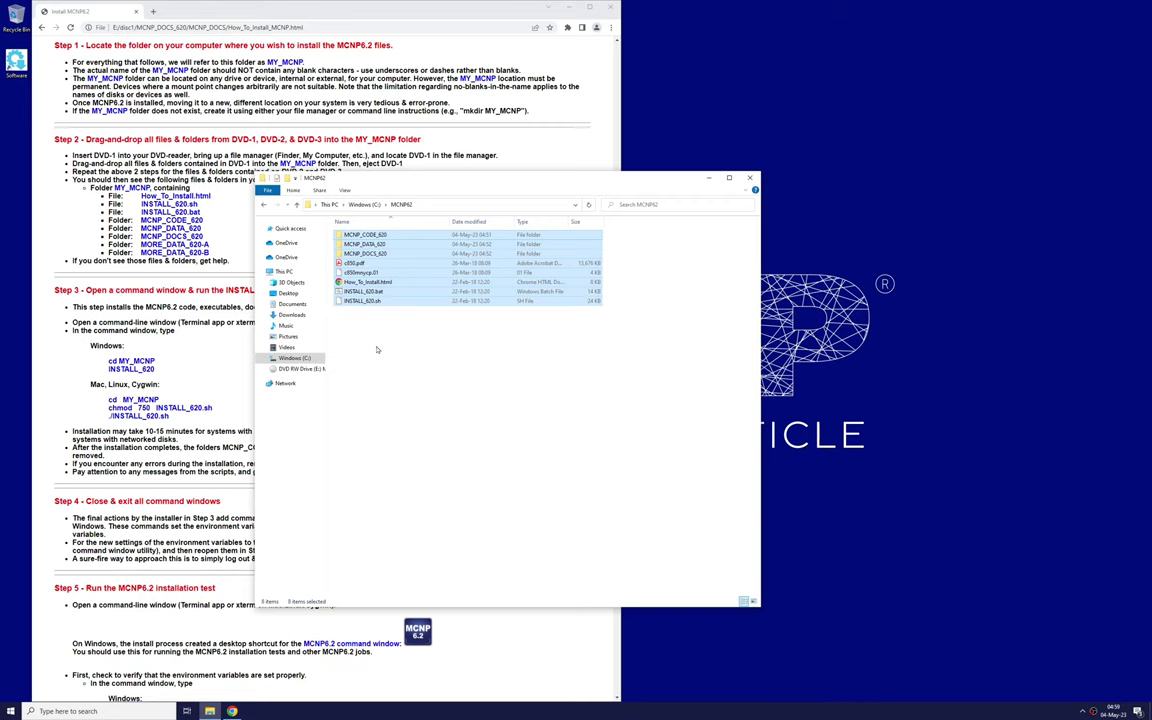
- Copy the MORE_DATA_620-A folder from the second disc into C:\MCNP62
right_click(314, 372)
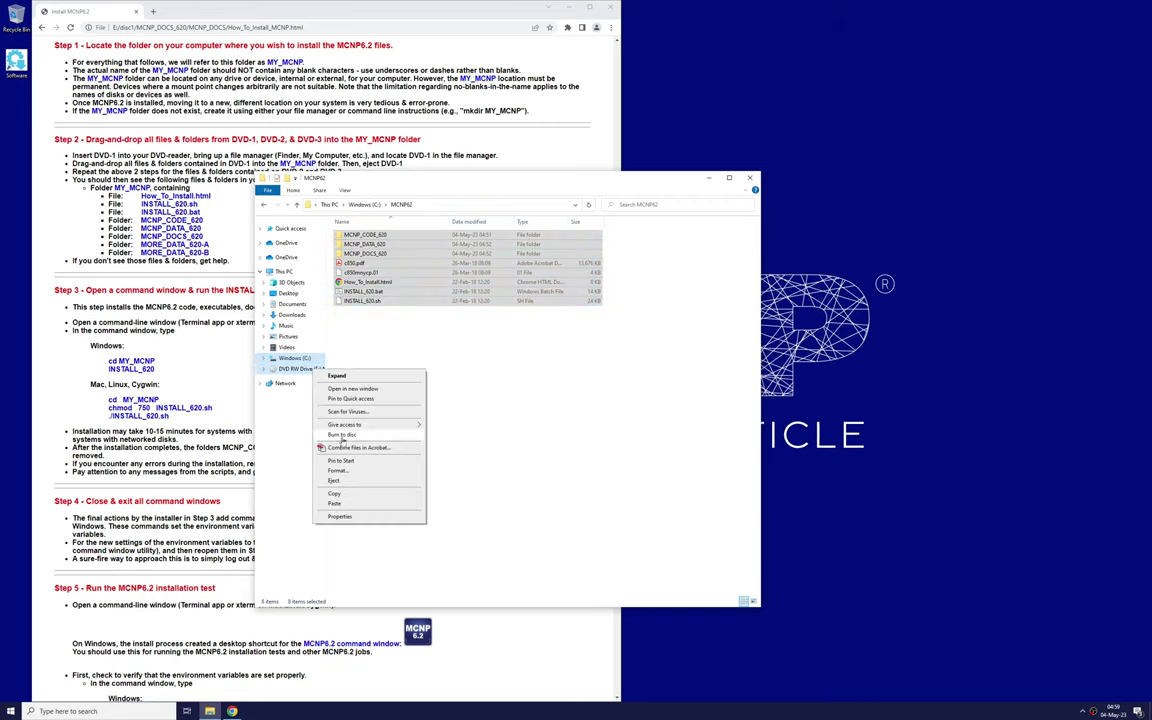
left_click(298, 369)
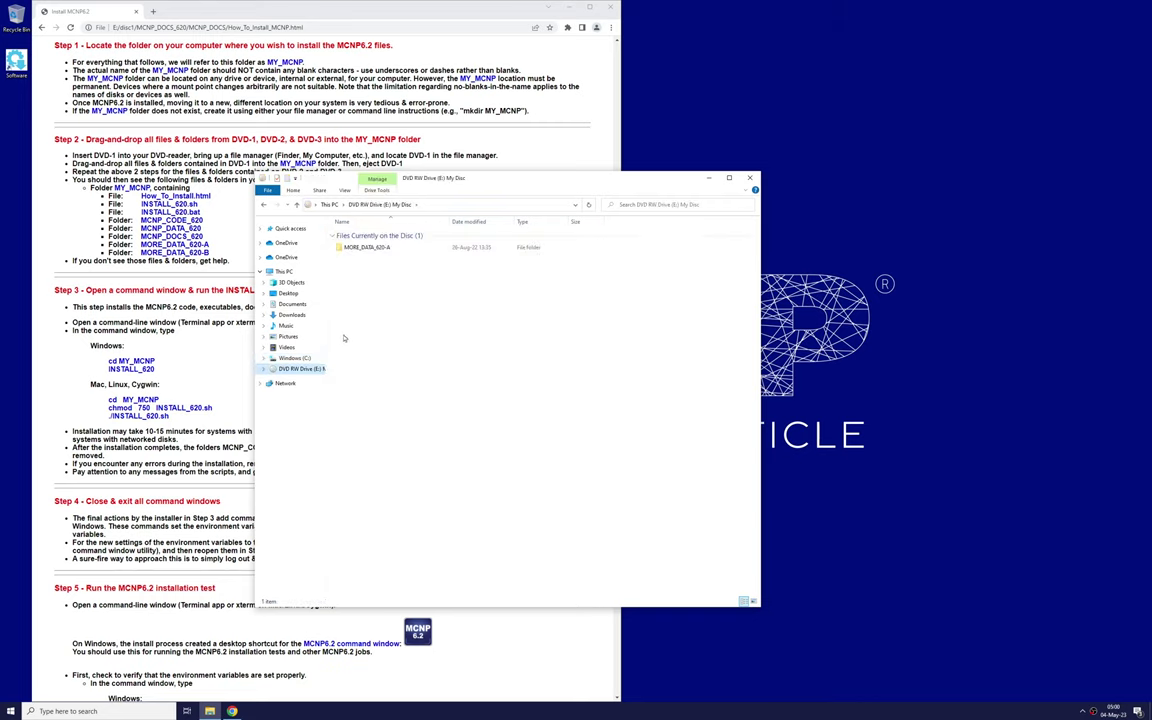
right_click(380, 252)
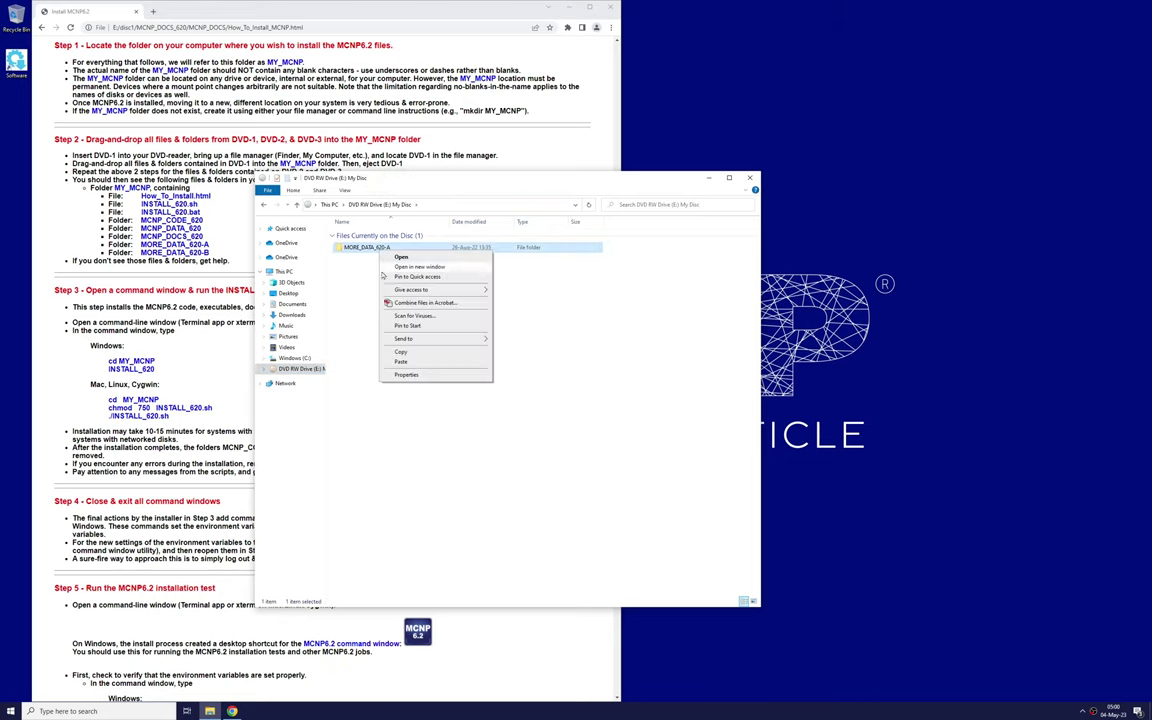
left_click(391, 352)
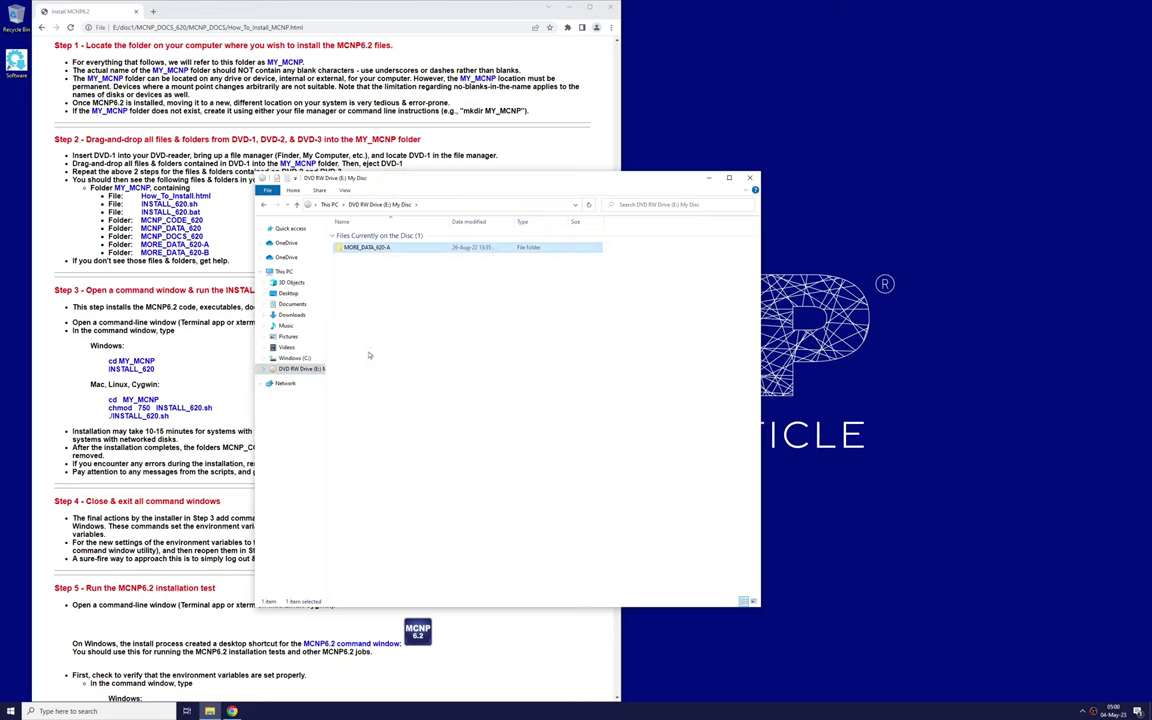
left_click(300, 358)
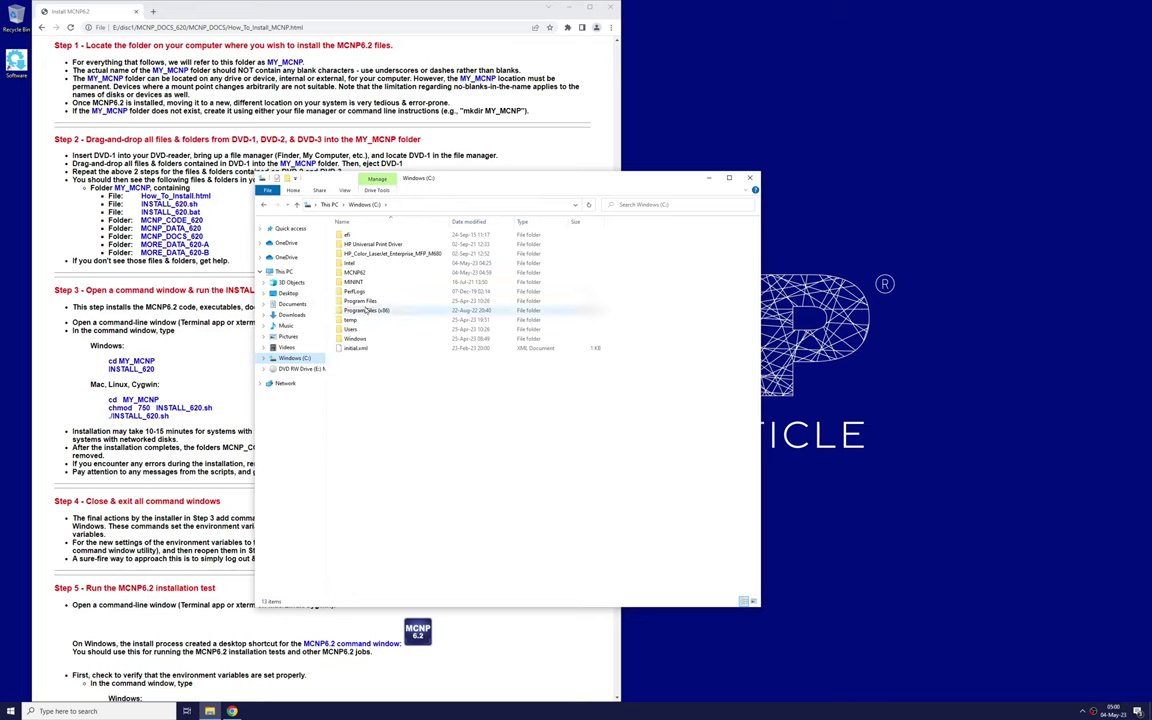
double_click(368, 275)
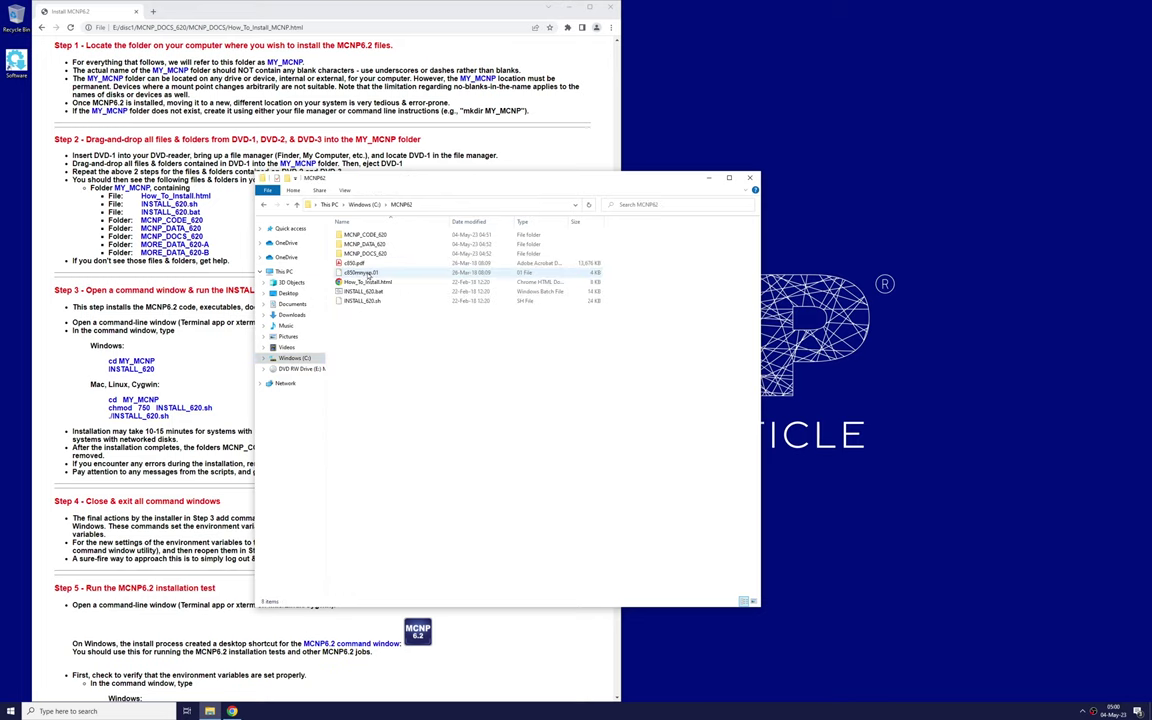
right_click(370, 334)
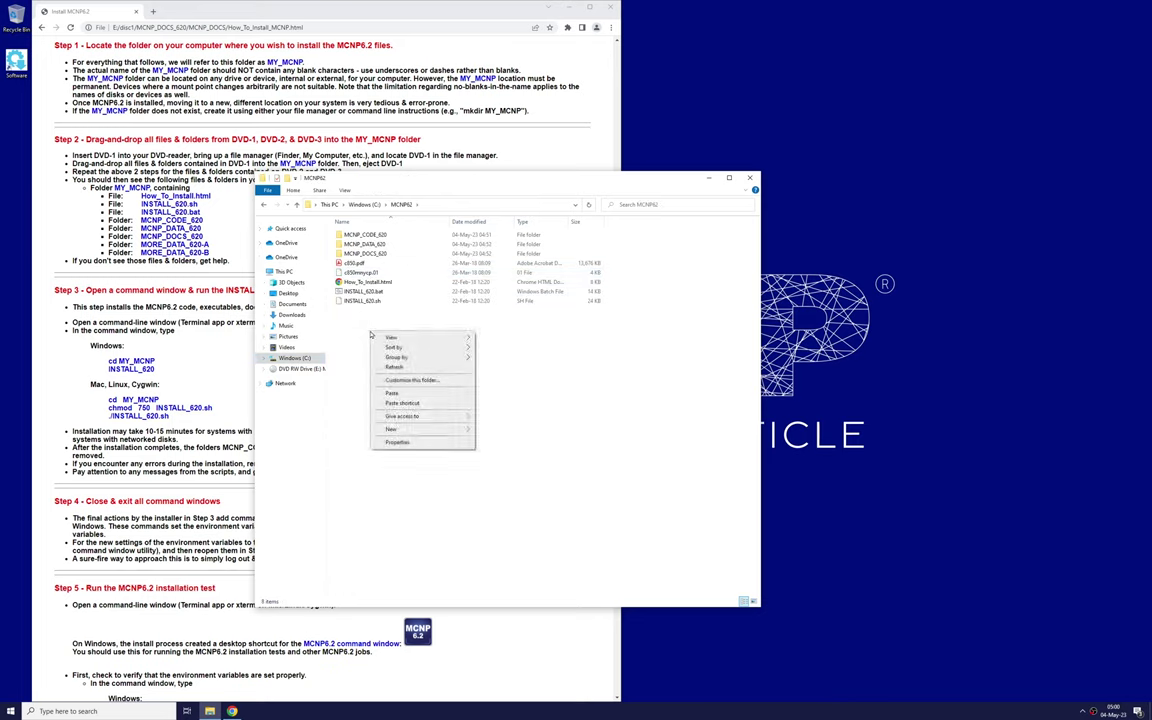
left_click(389, 396)
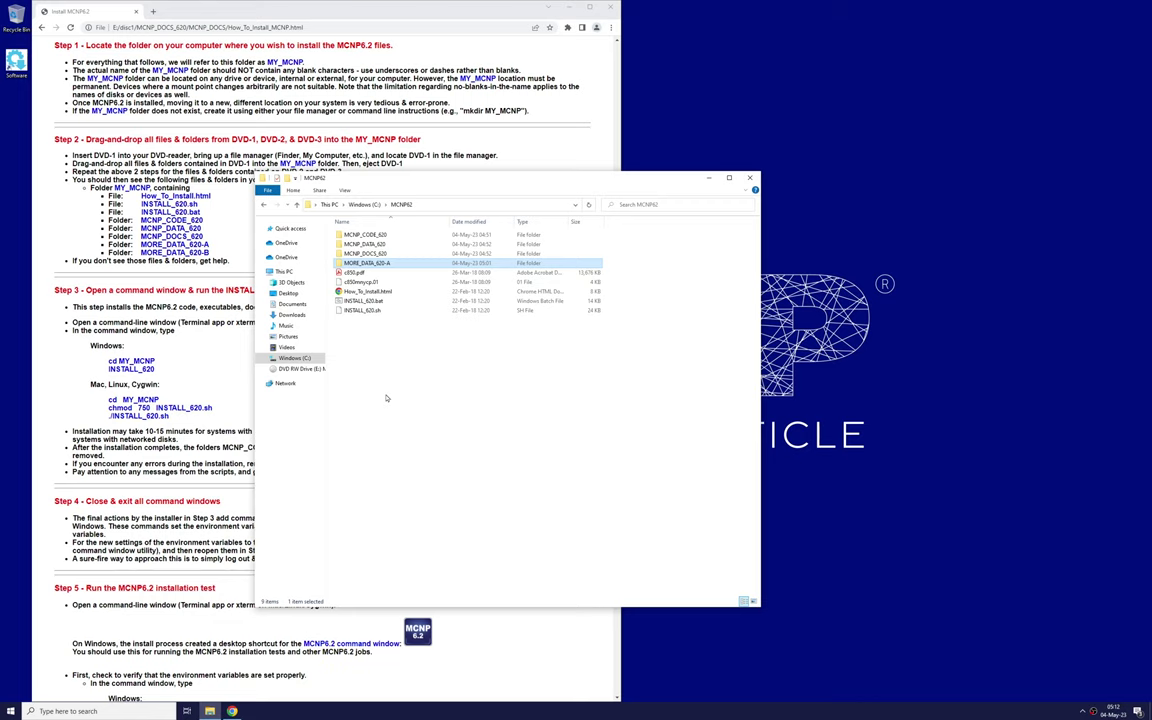
- Copy MORE_DATA_620-B from the third disc into C:\MCNP62 and select all ten items
right_click(316, 370)
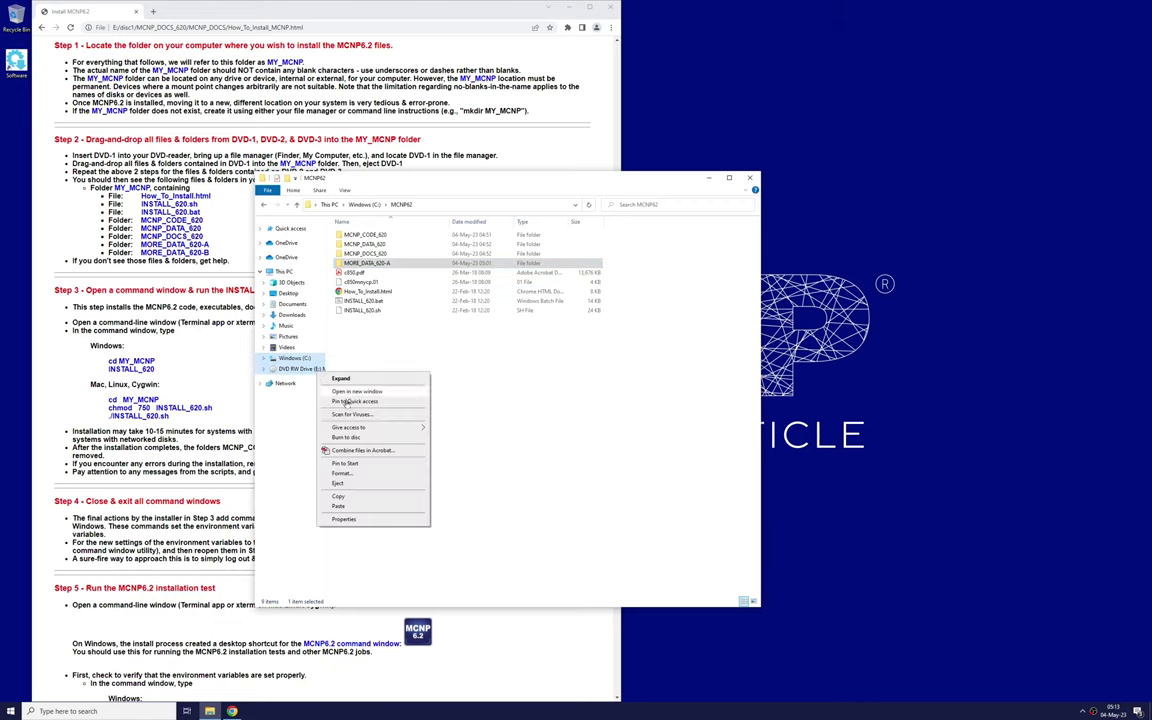
key("Escape")
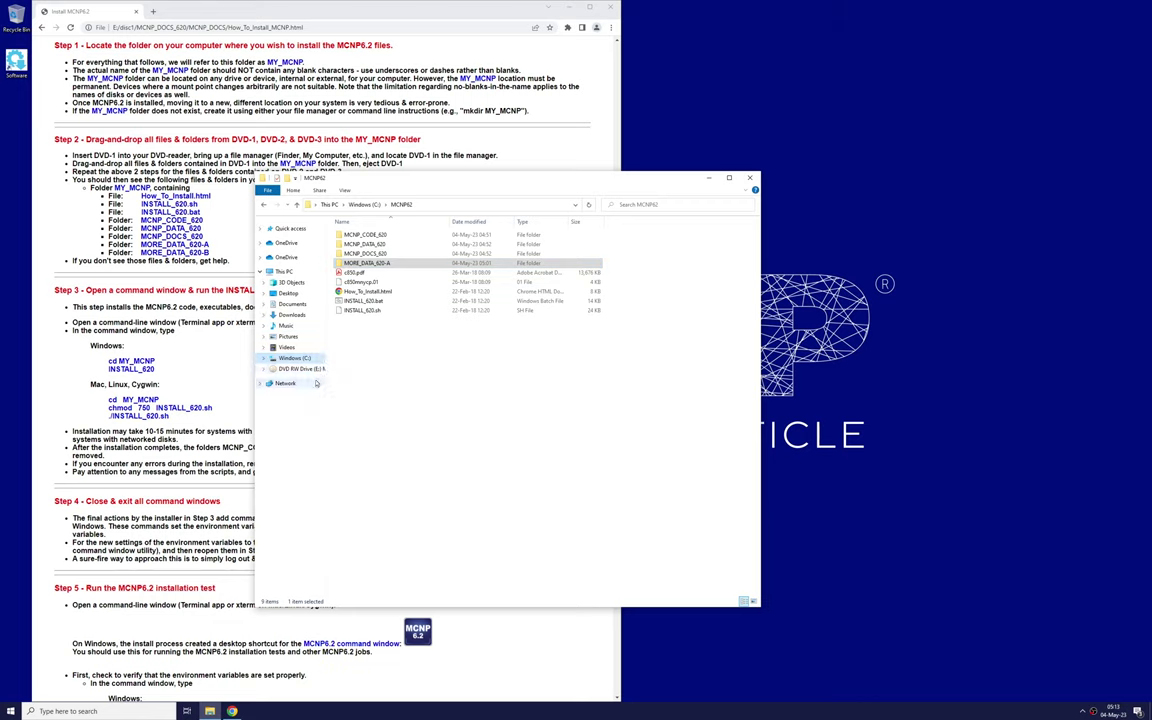
left_click(302, 369)
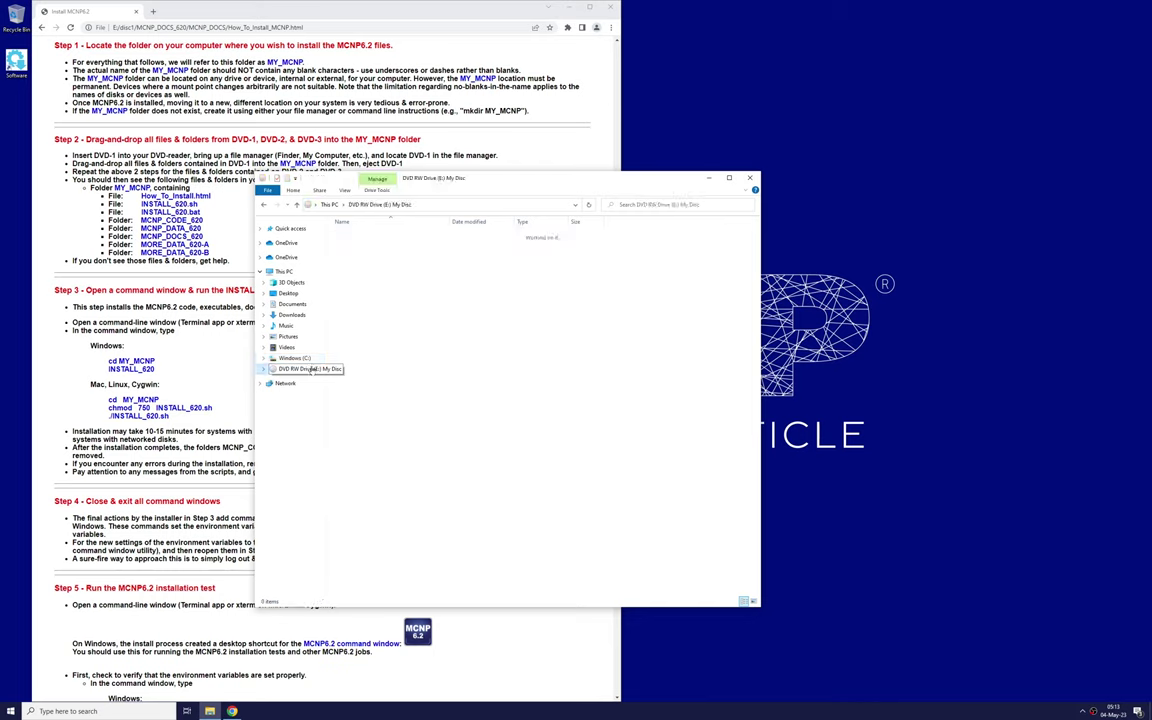
right_click(366, 249)
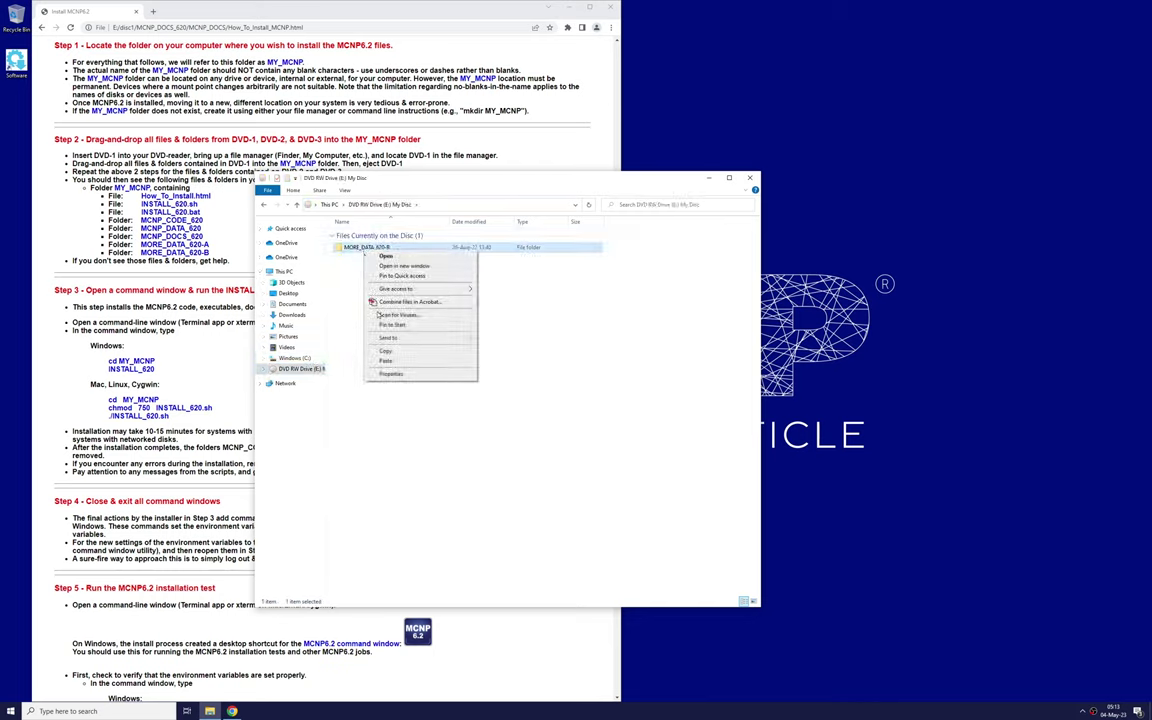
left_click(385, 350)
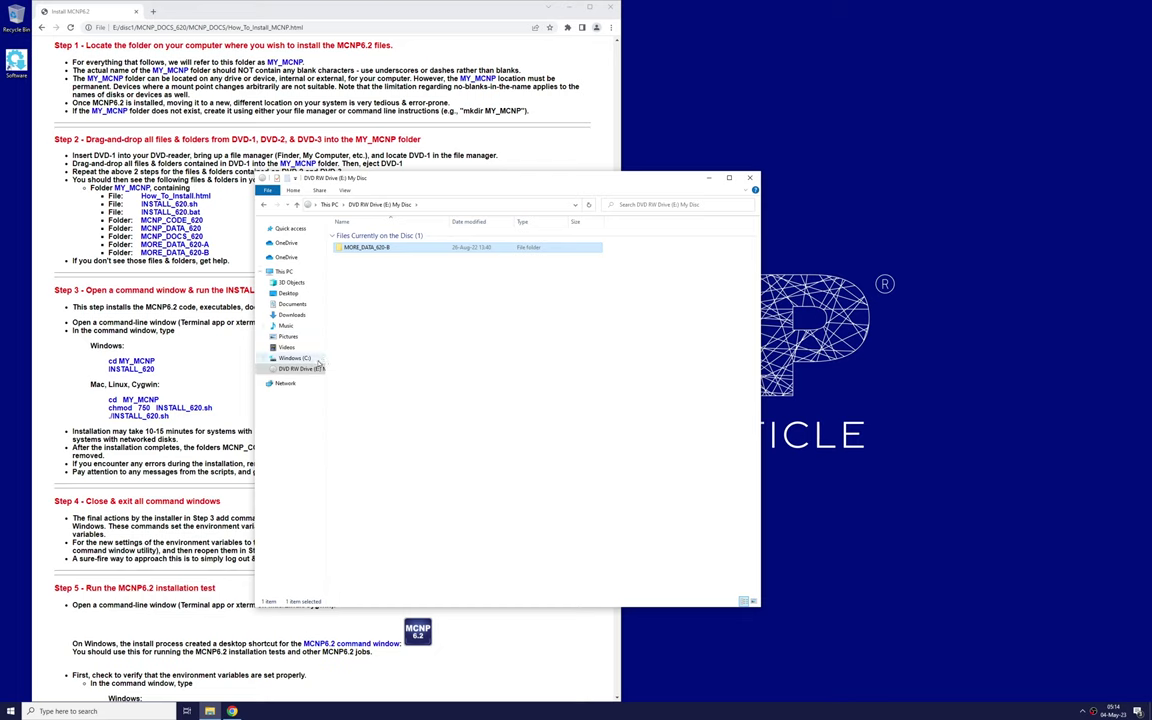
left_click(318, 360)
double_click(360, 252)
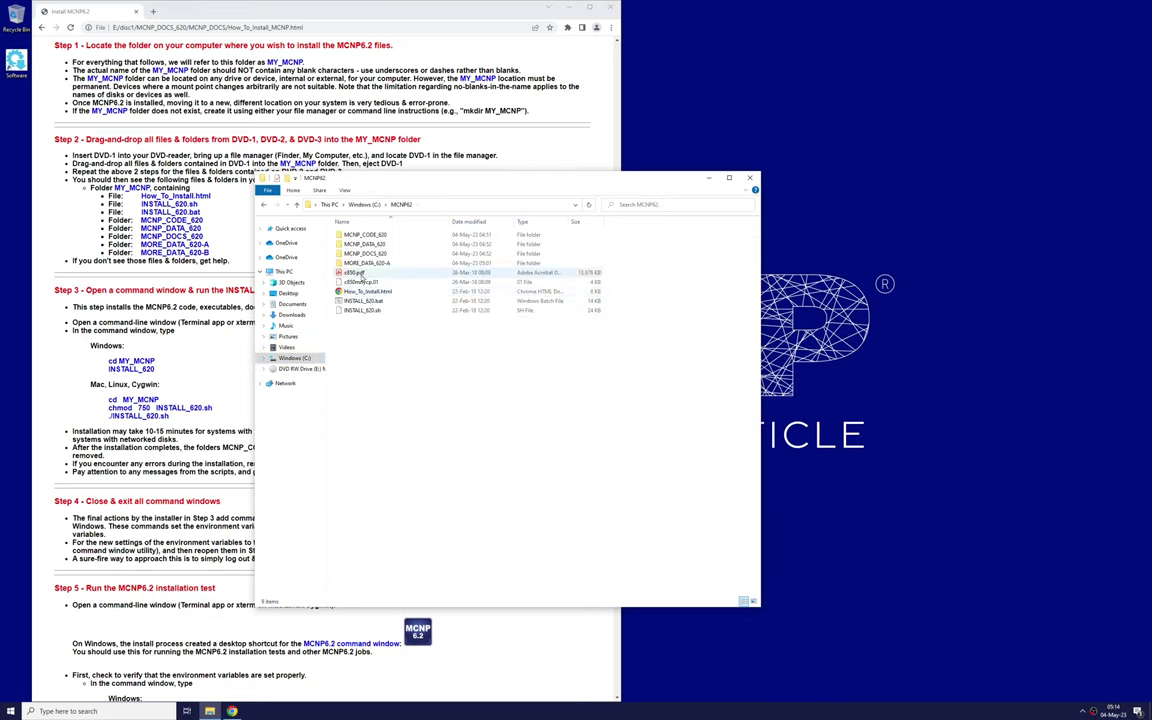
right_click(370, 346)
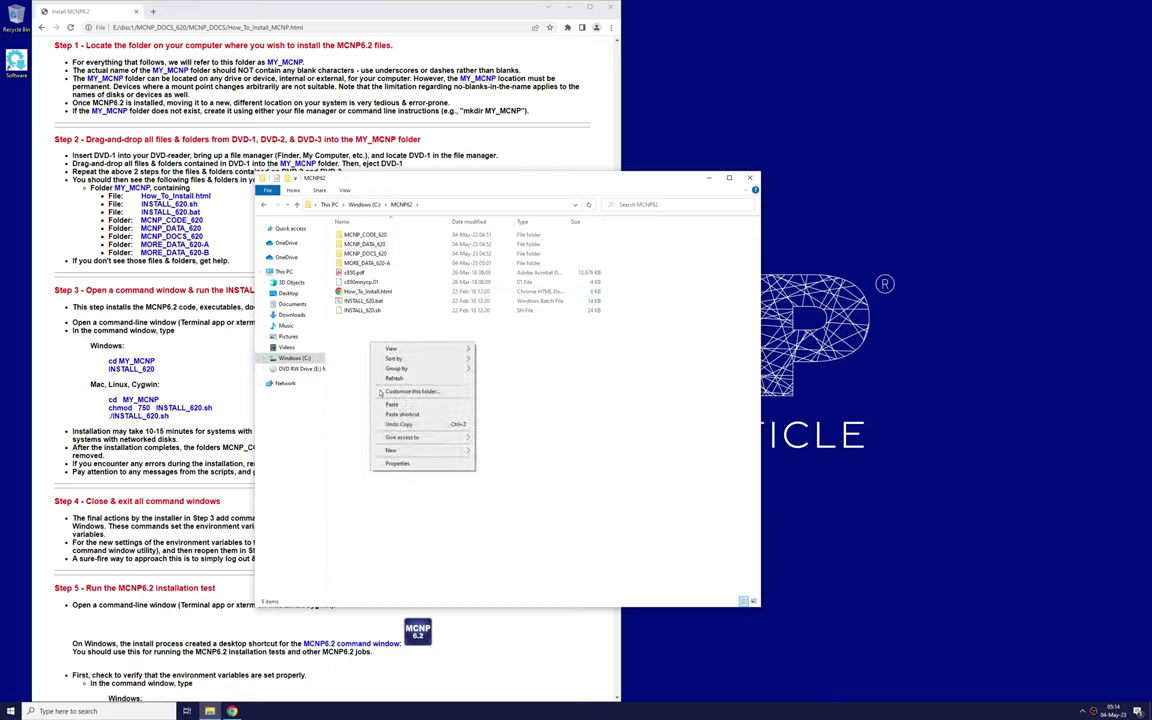
left_click(381, 405)
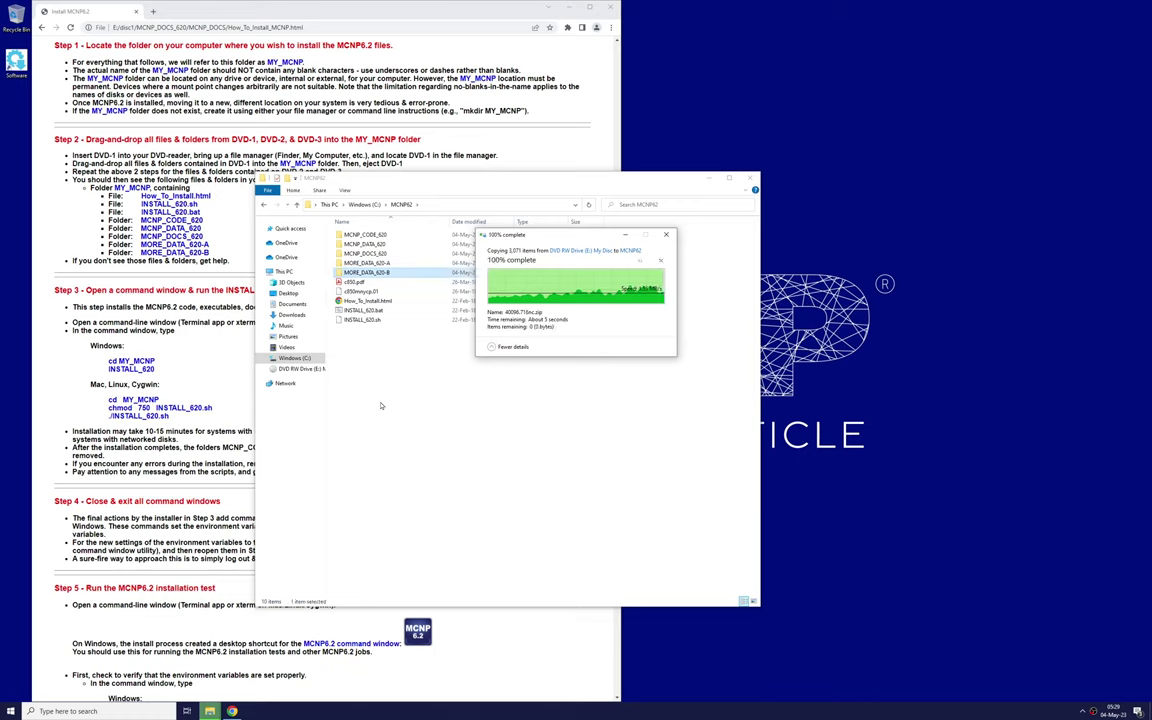
left_click_drag(381, 405, 338, 222)
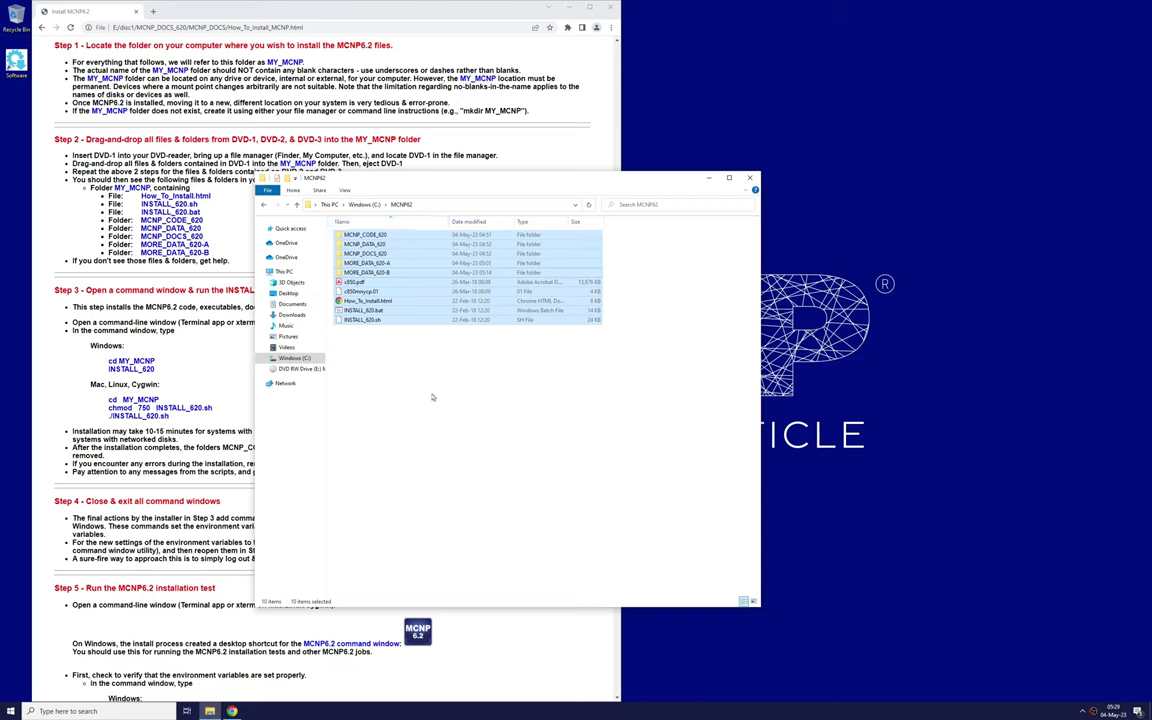
- Copy the ten MCNP62 items and create a new MCNP62_BACKUP folder on C:
right_click(380, 312)
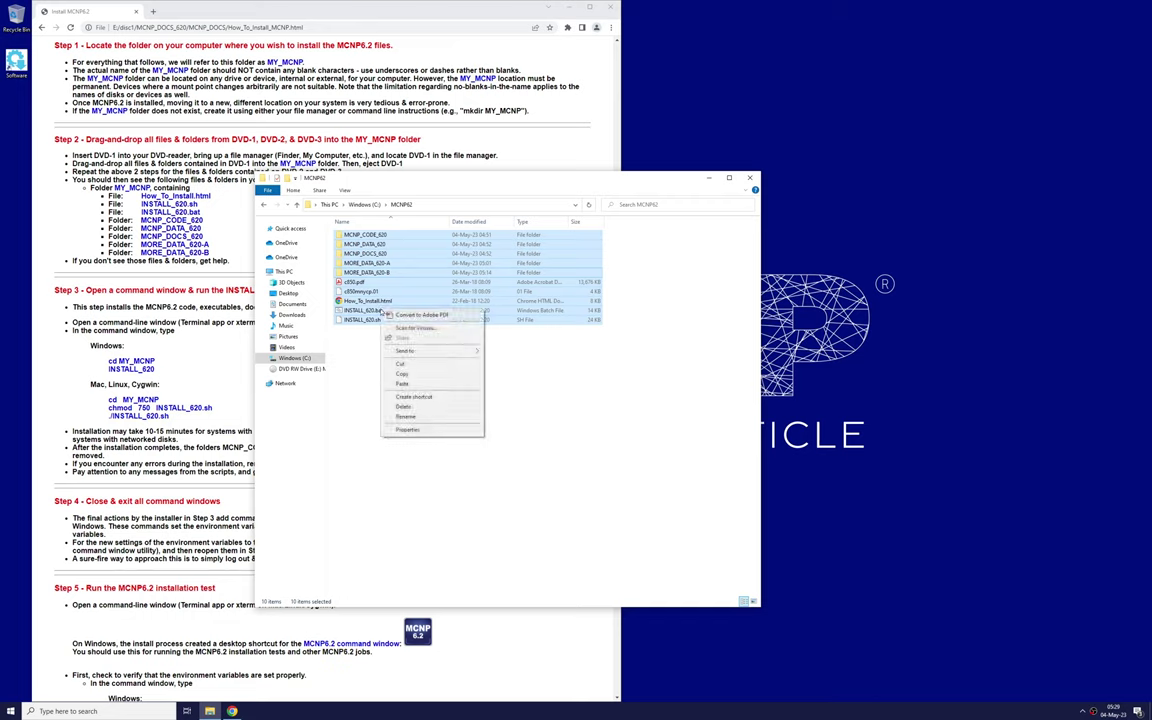
left_click(404, 376)
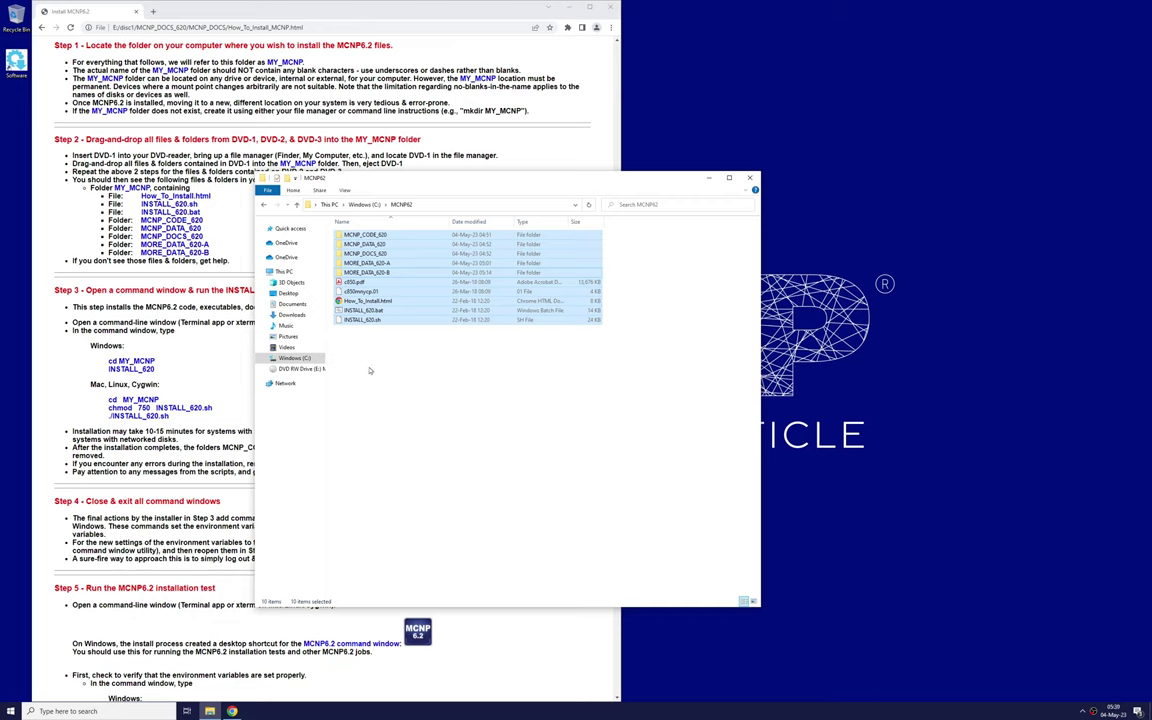
left_click(315, 362)
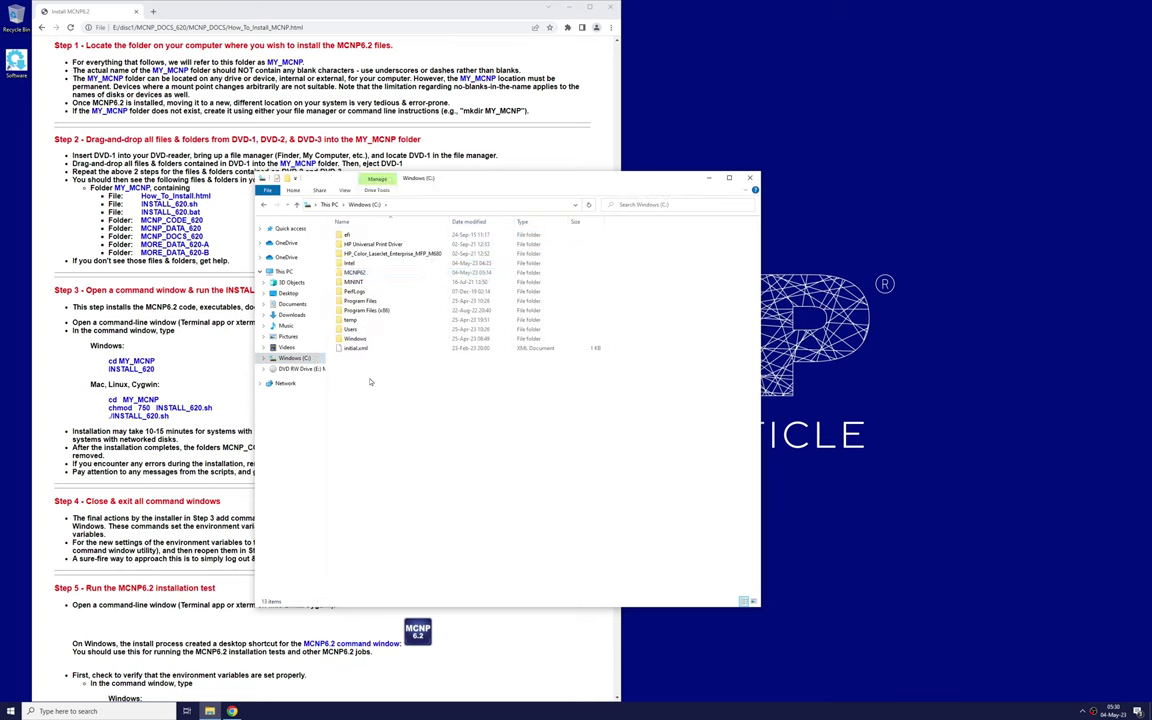
right_click(370, 380)
mouse_move(405, 463)
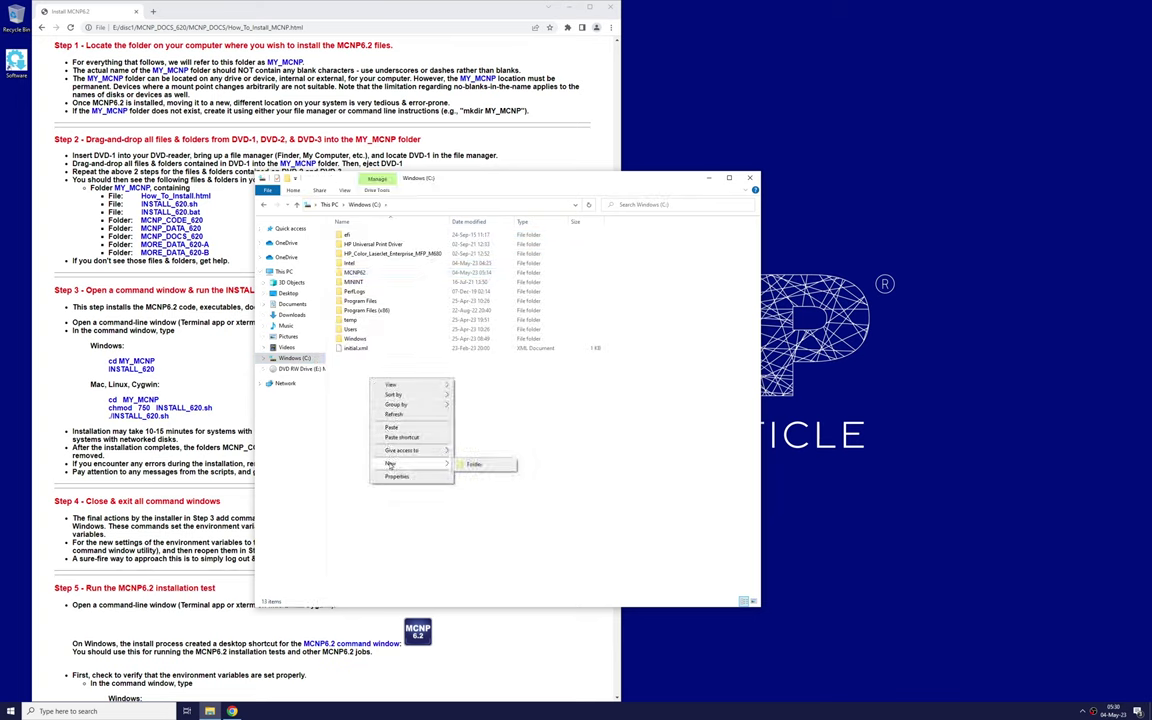
left_click(468, 464)
type("M")
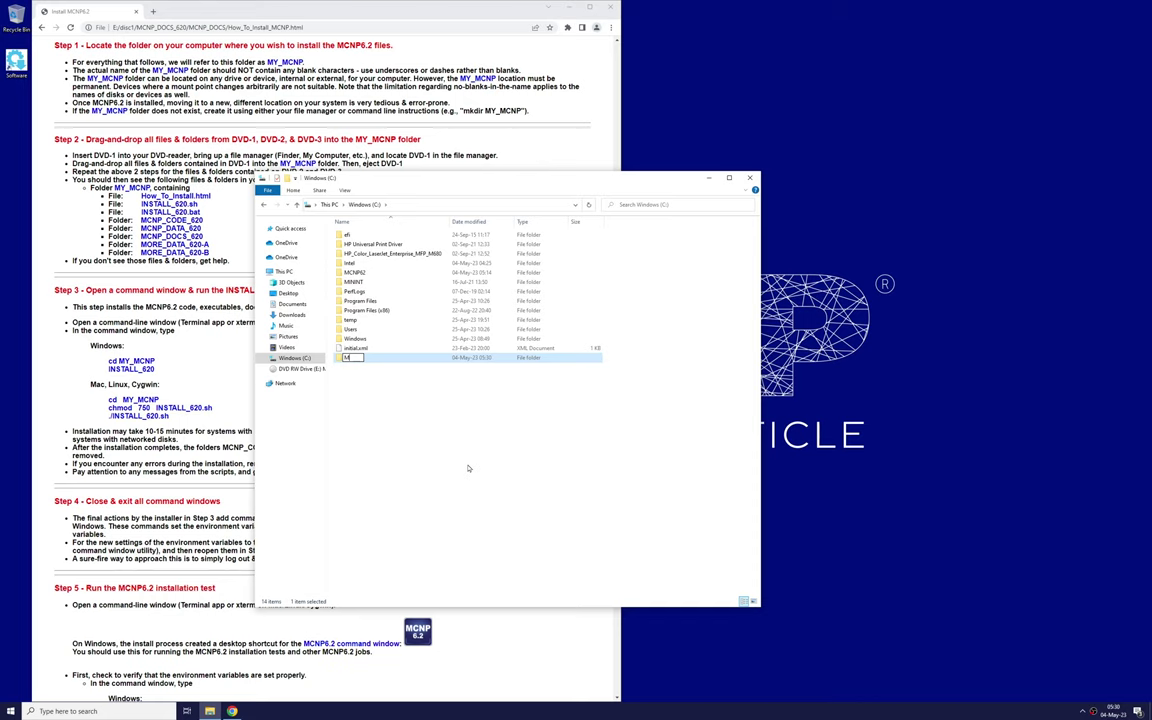
type("CNP62_BACKUP")
key("Return")
- Paste the copied items into MCNP62_BACKUP, then reopen the MCNP62 folder
double_click(391, 362)
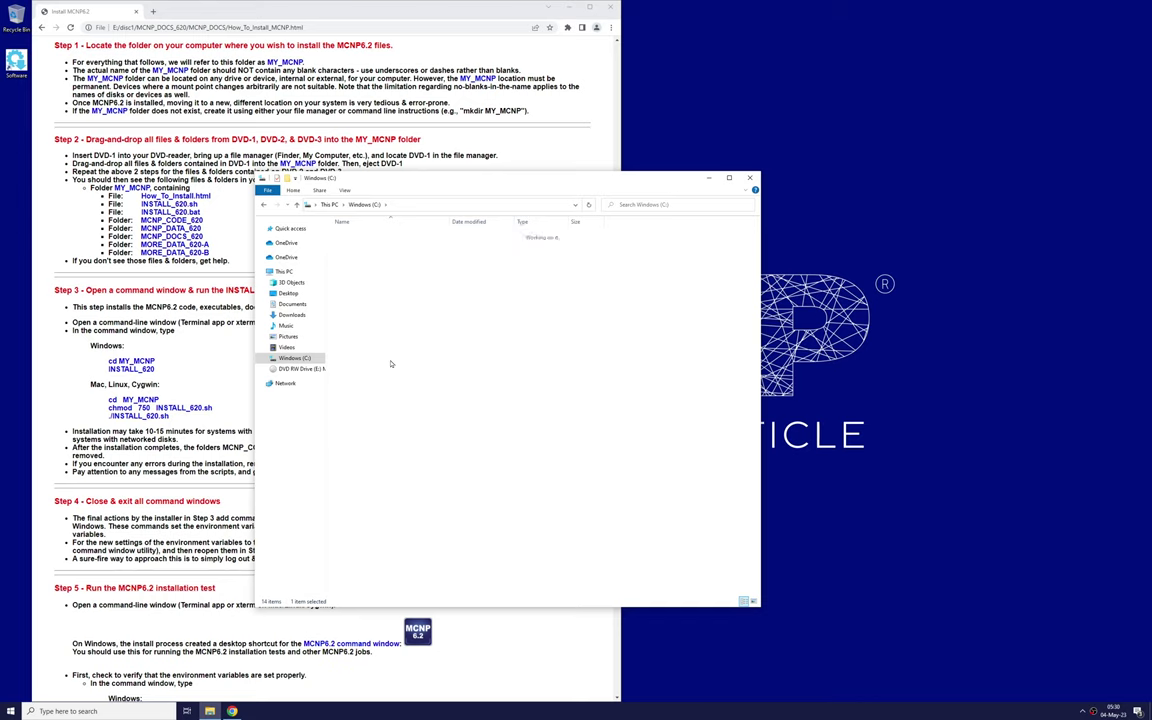
right_click(391, 362)
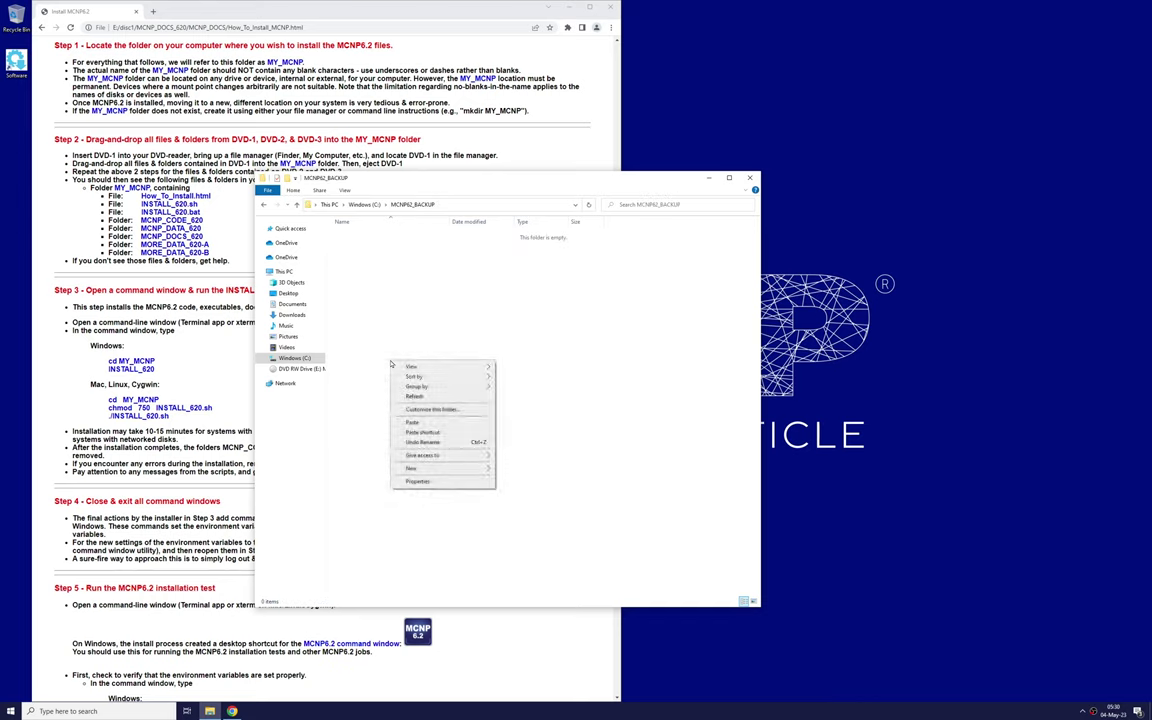
left_click(413, 422)
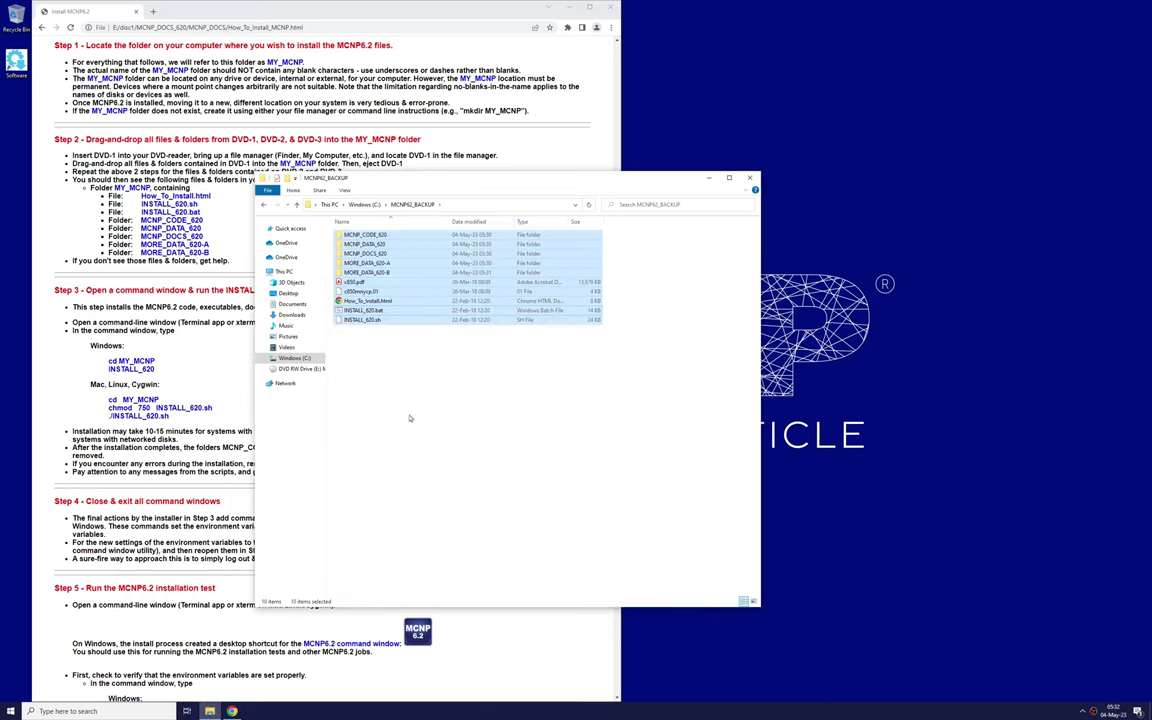
key("alt+Up")
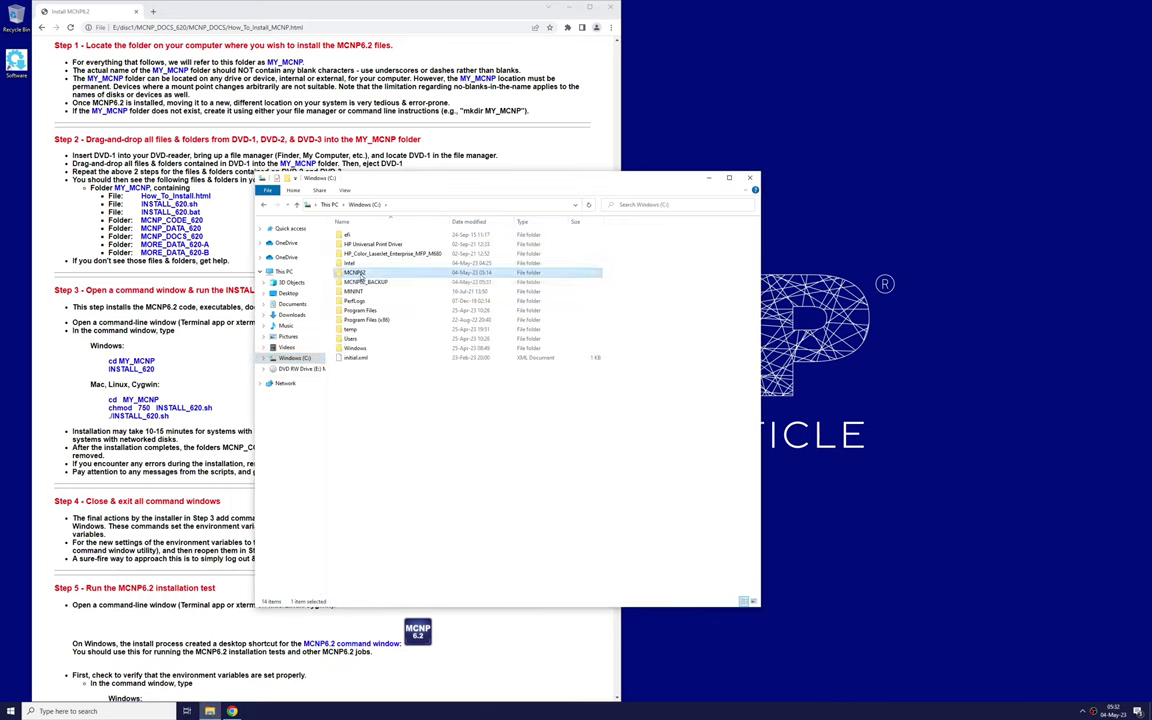
double_click(354, 272)
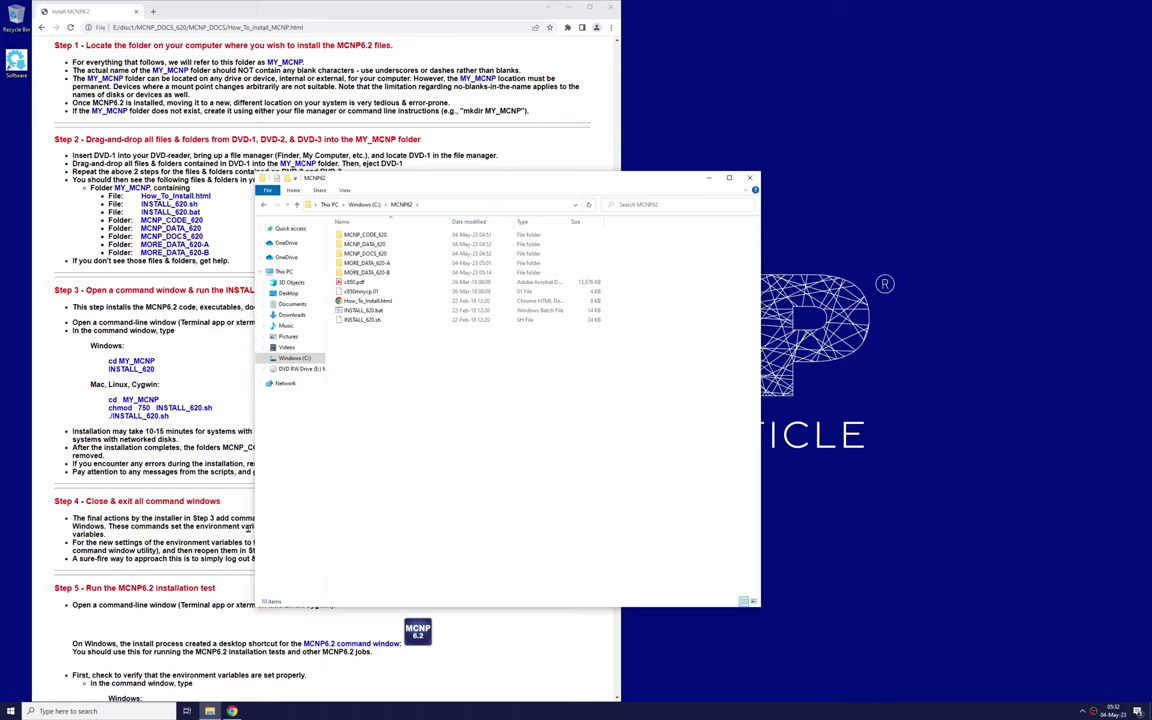
- Open Command Prompt and change into the C:\MCNP62 folder
left_click(115, 711)
type("cmd")
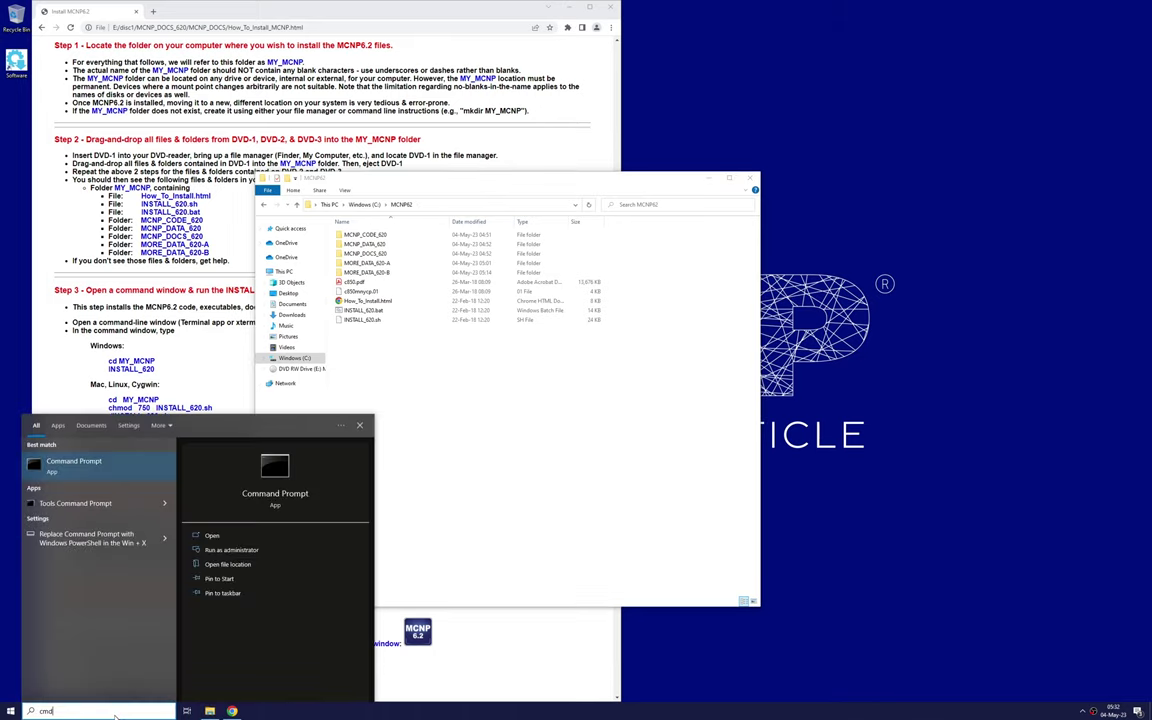
key("Return")
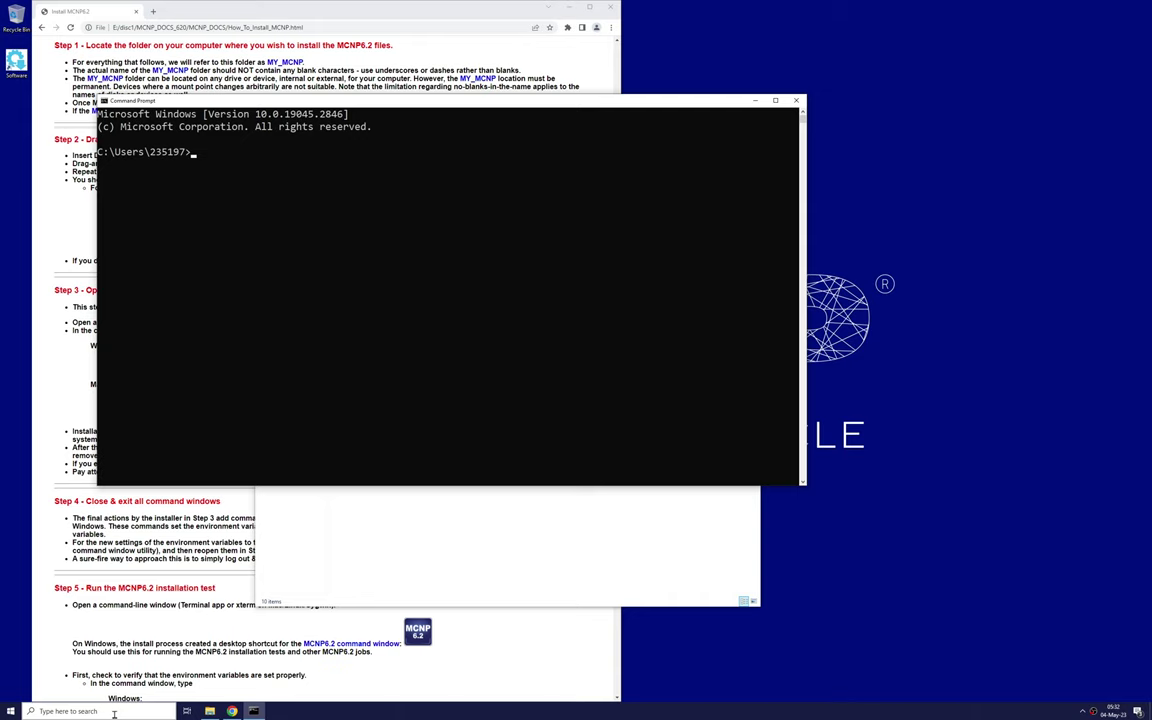
type("cd ../..")
key("Return")
type("cd MCNP62")
key("Return")
- Run INSTALL_620.bat until it finishes, then close the Command Prompt window
type("instal")
key("Tab")
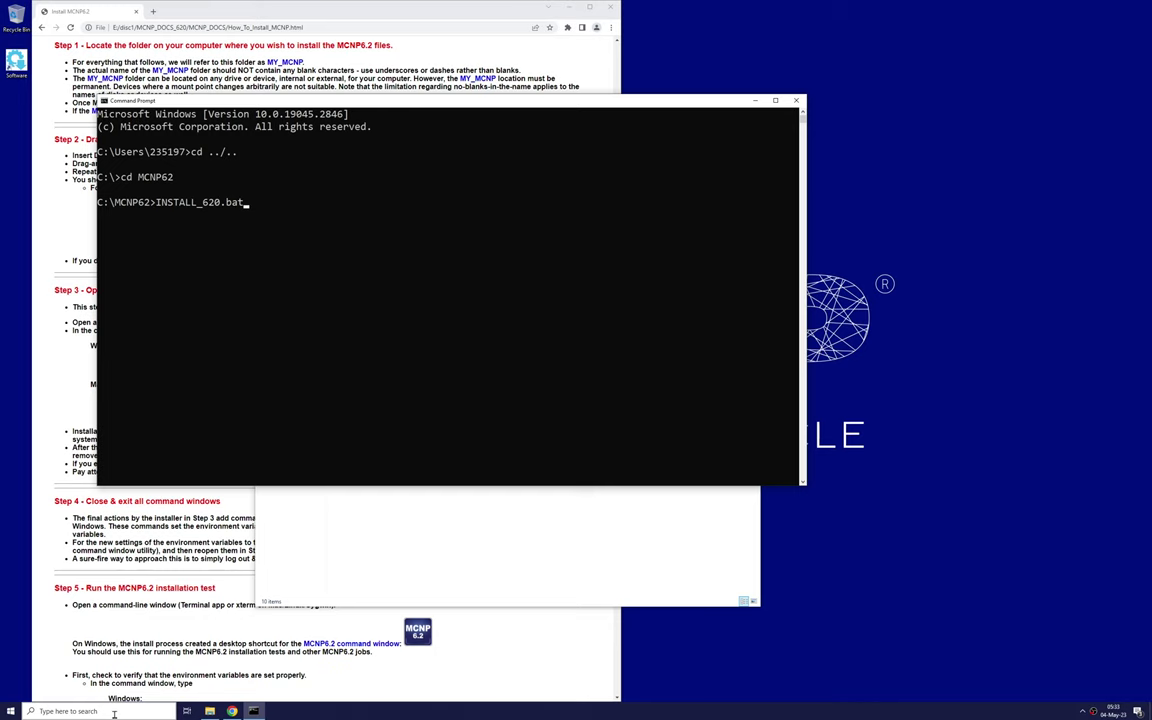
key("Return")
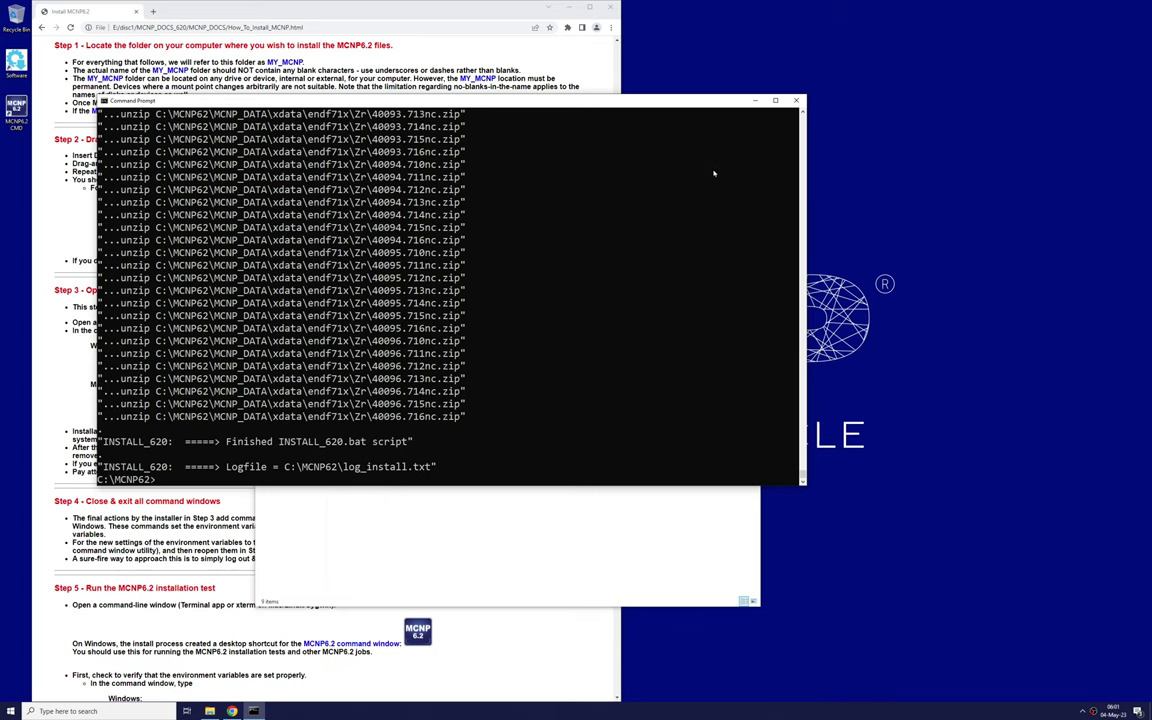
left_click(796, 100)
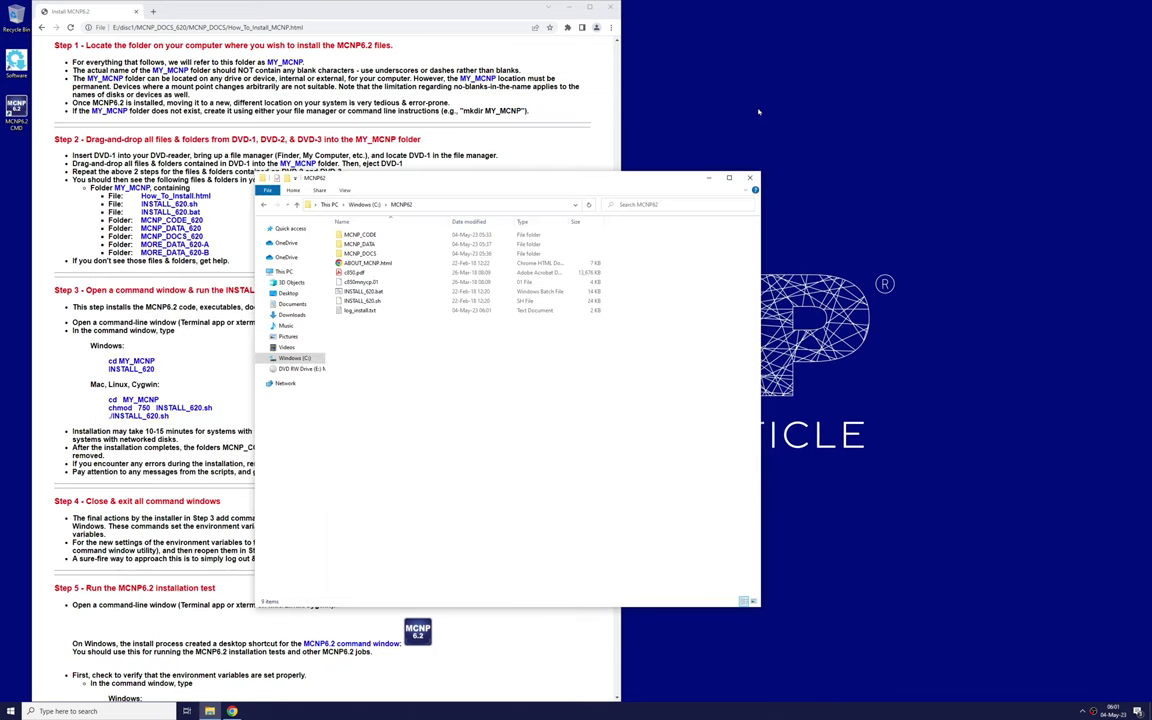
- Open the MCNP6.2 CMD console beside the instructions and change into C:\MCNP62
left_click(600, 147)
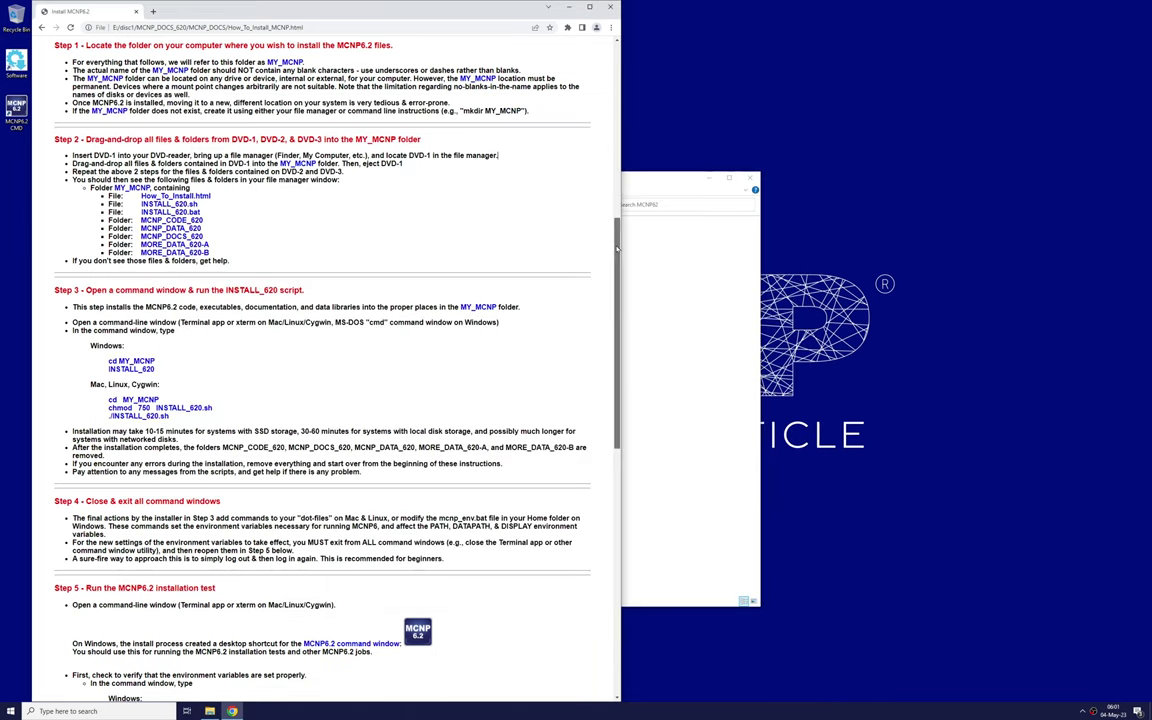
left_click_drag(617, 247, 593, 438)
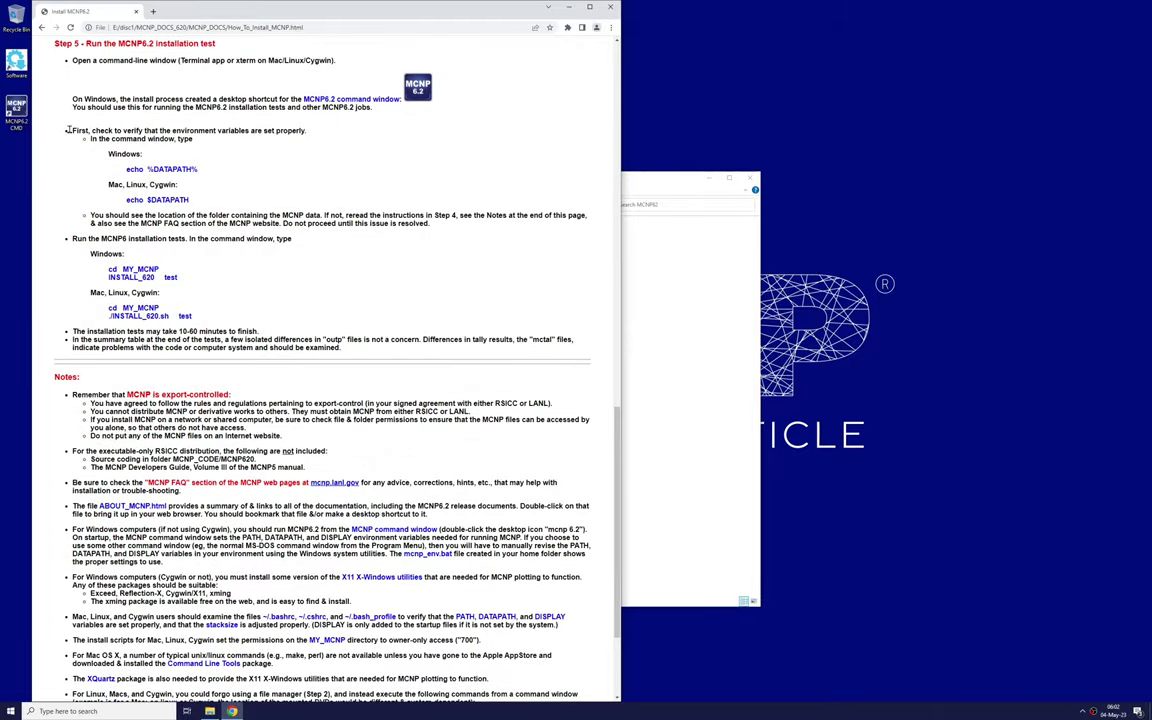
double_click(17, 112)
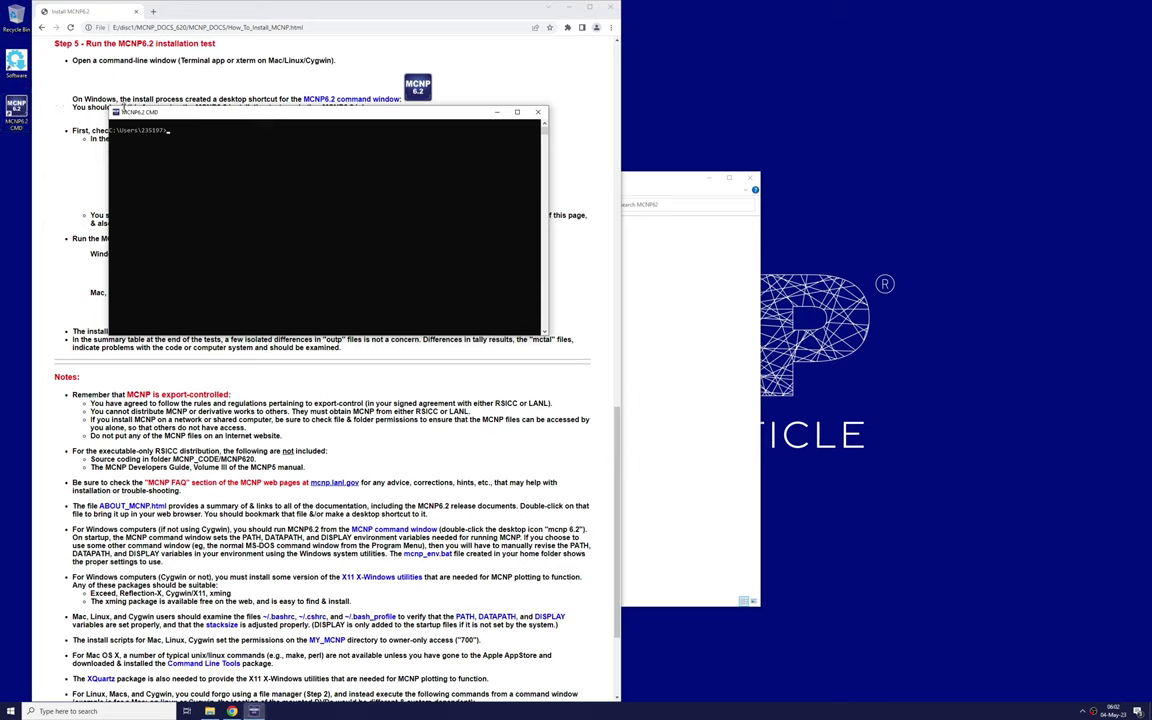
left_click_drag(150, 117, 314, 125)
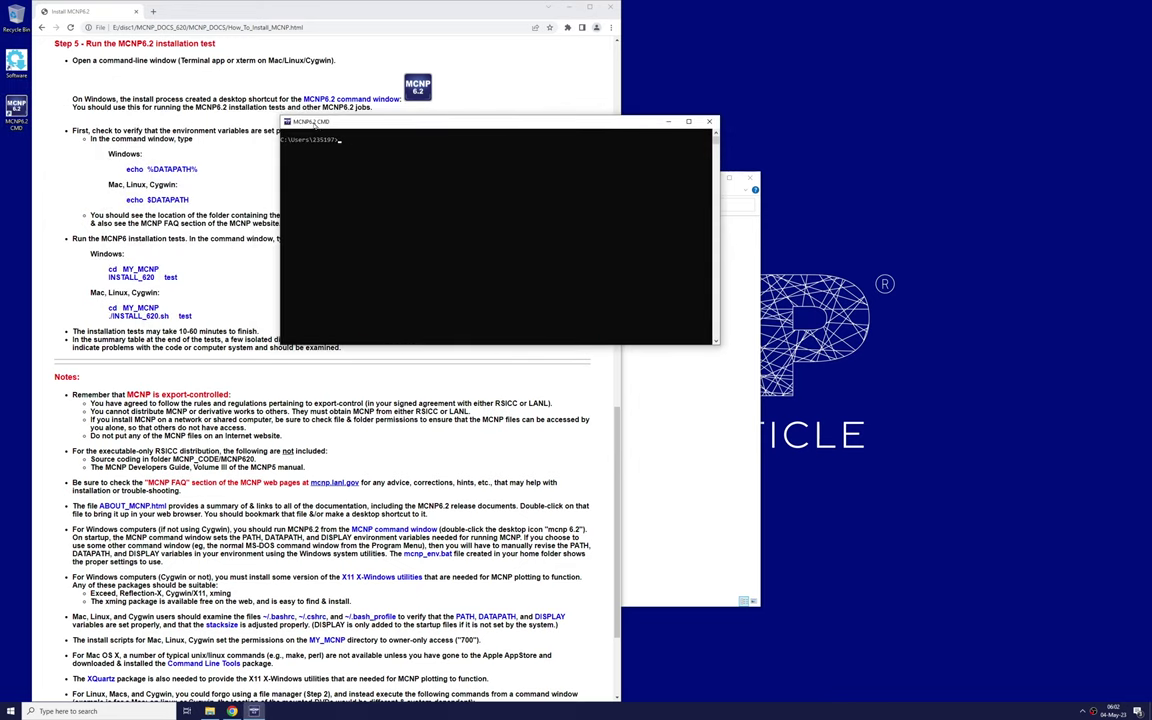
type("cd")
key("Return")
type("cd ..")
key("Return")
type("cd MCNP62")
key("Return")
- Run INSTALL_620.bat test until it reports Success, then exit the console
type("INSTALL_620.bat test")
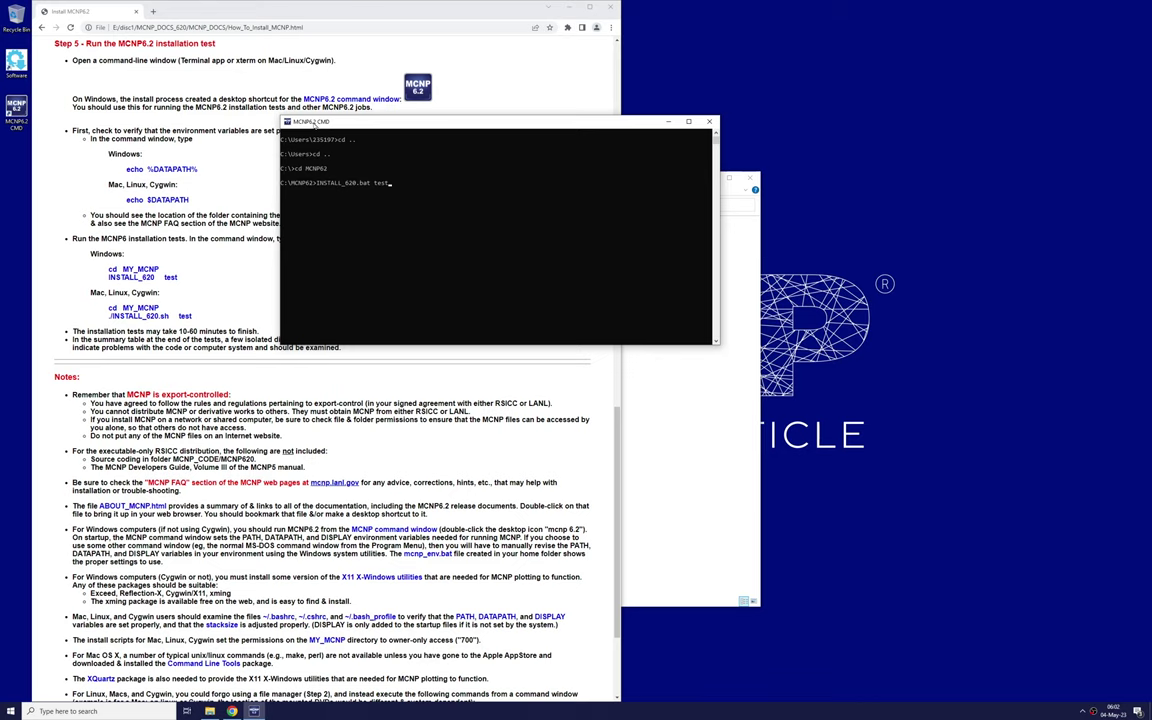
key("Return")
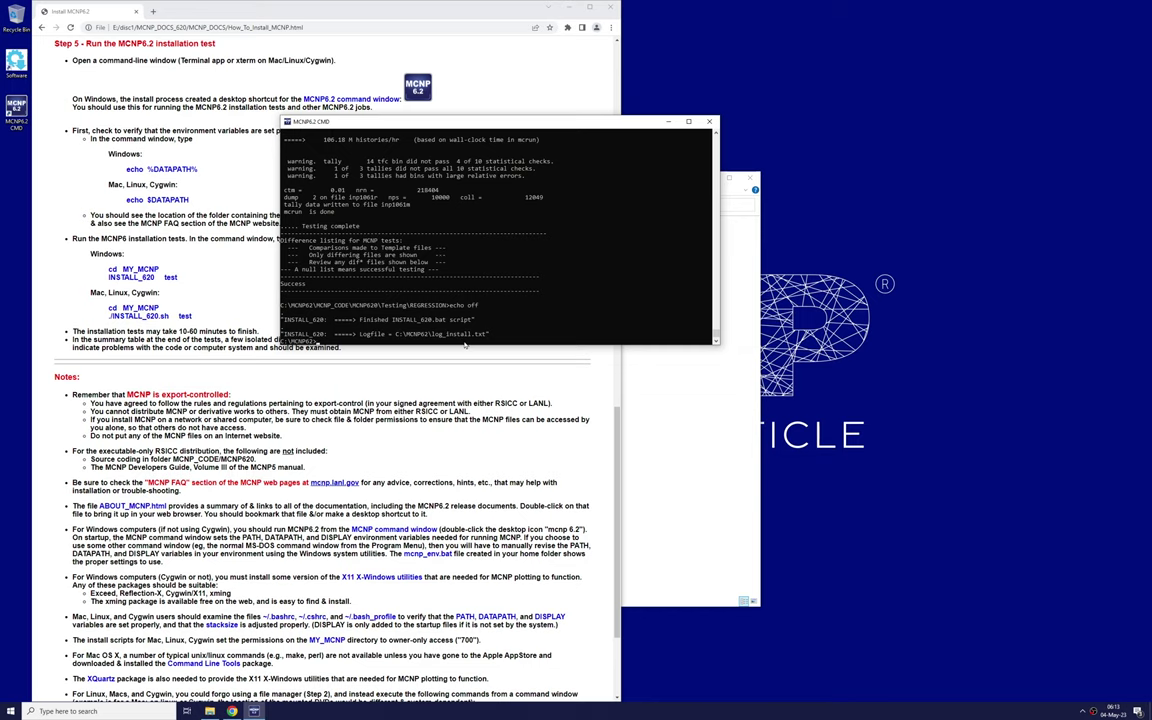
type("exit")
key("Return")
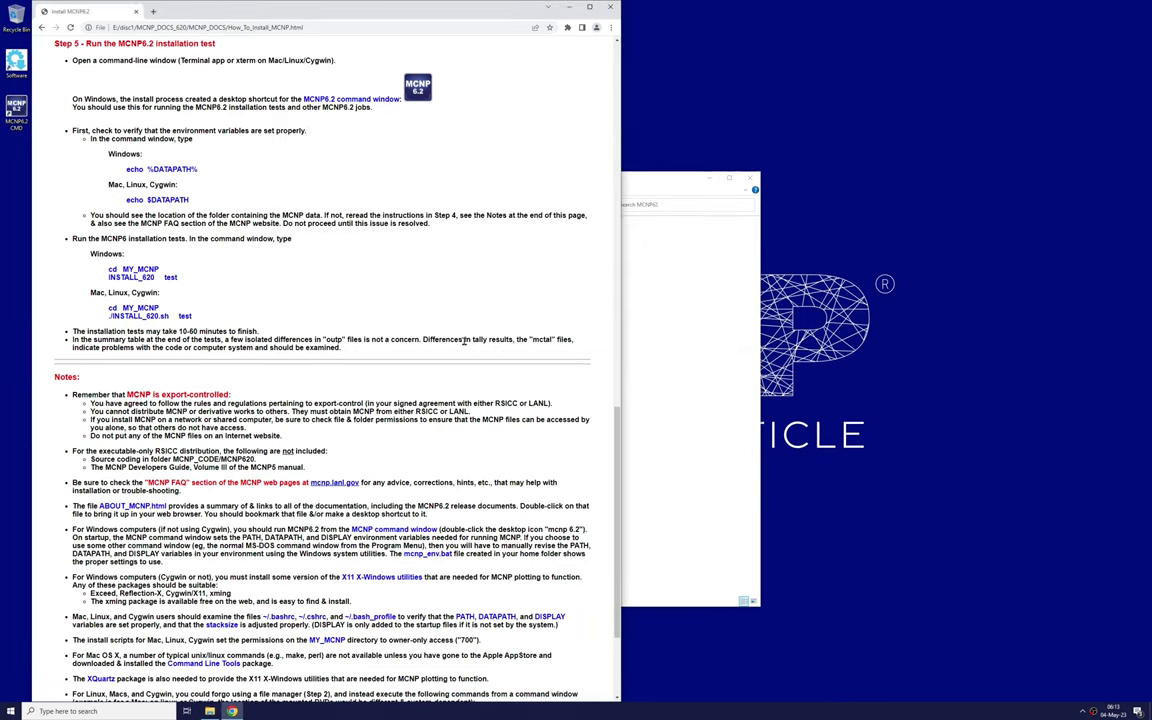
left_click(153, 11)
- Search for xming and save Xming-6-9-0-31-setup.exe from SourceForge to Downloads
type("xming")
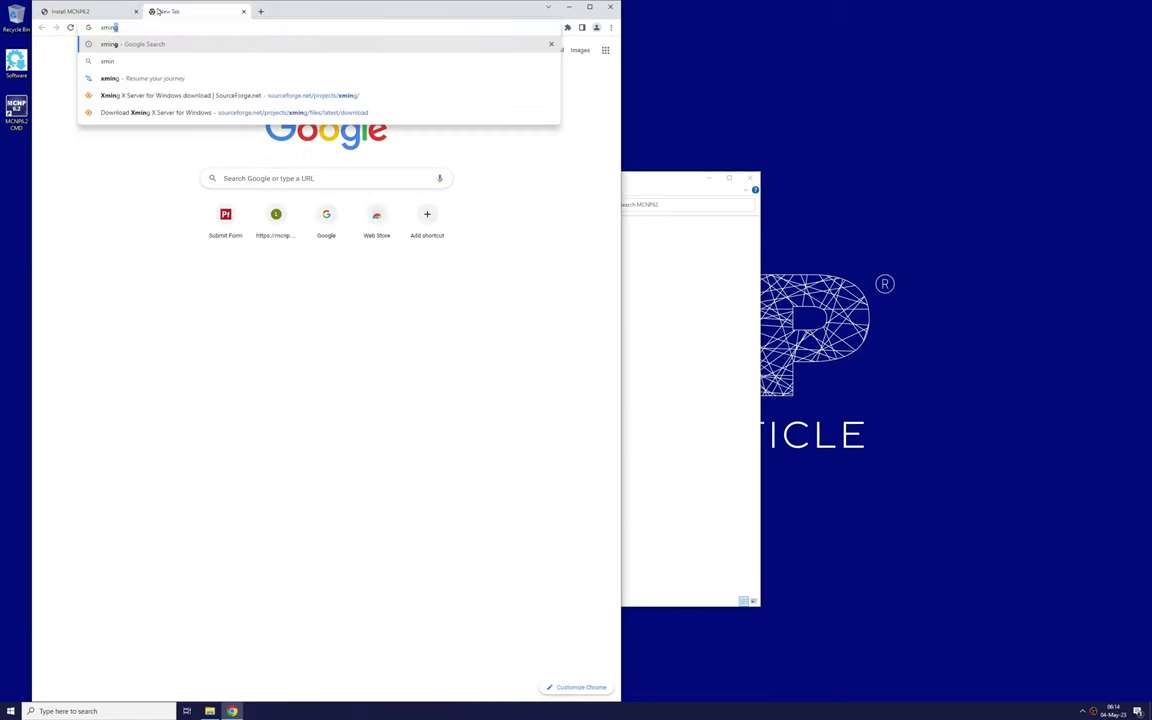
key("Return")
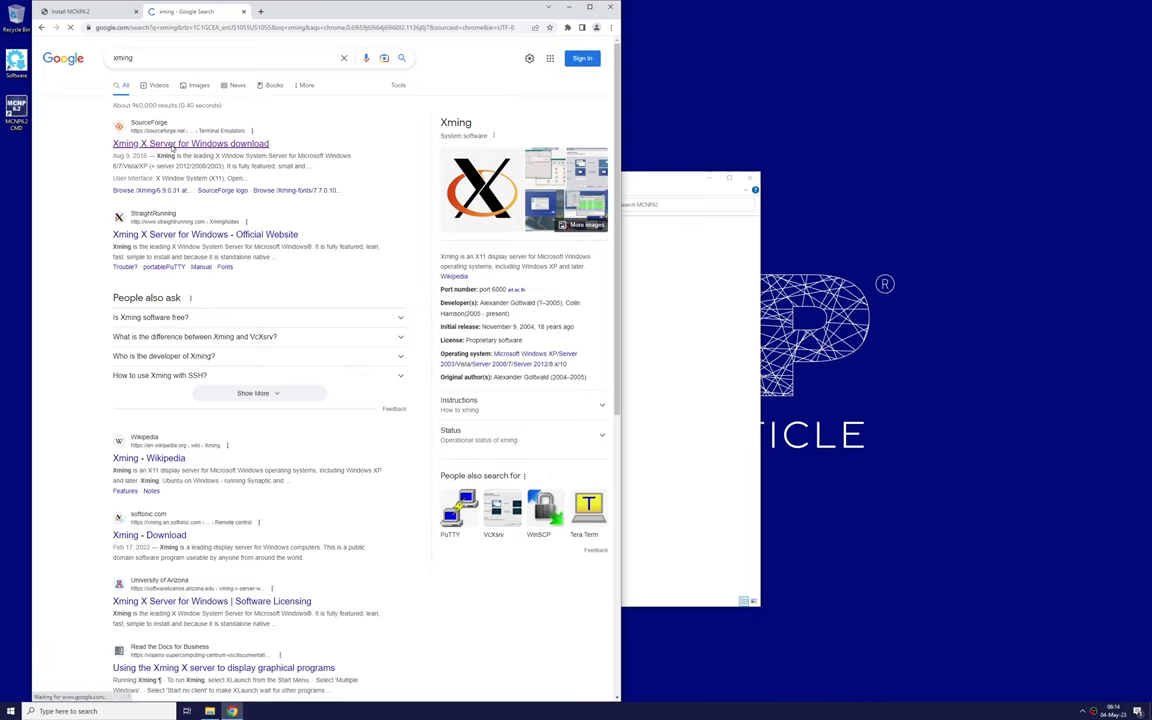
left_click(172, 143)
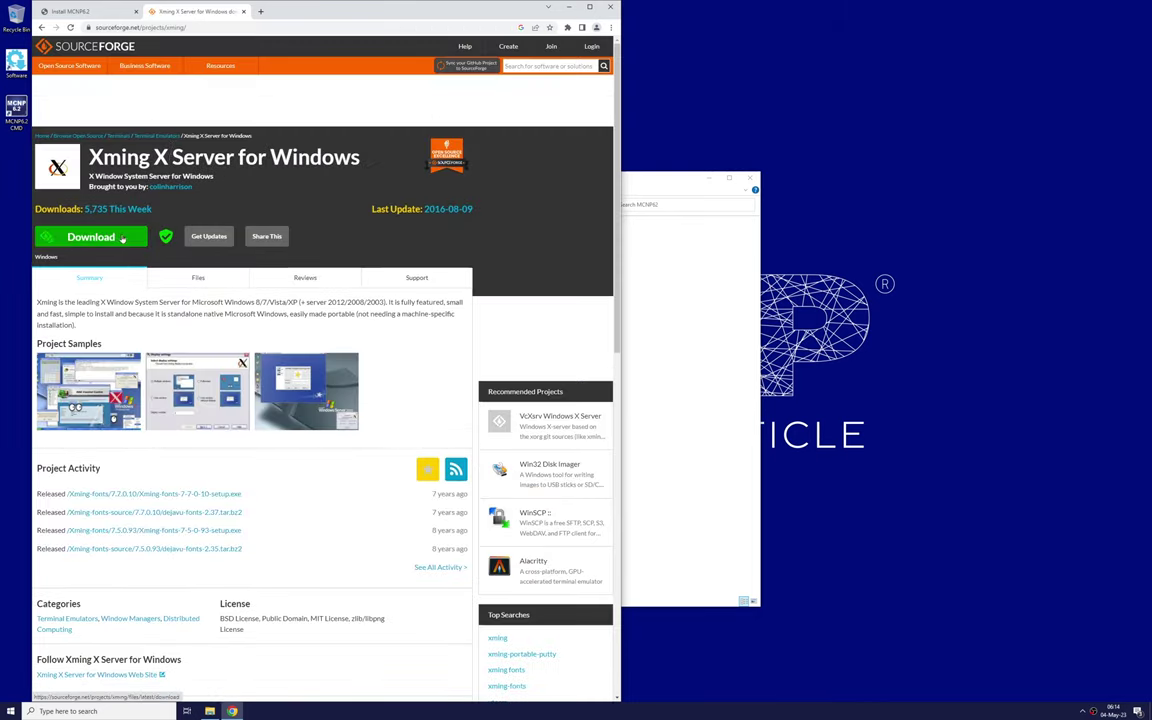
left_click(122, 239)
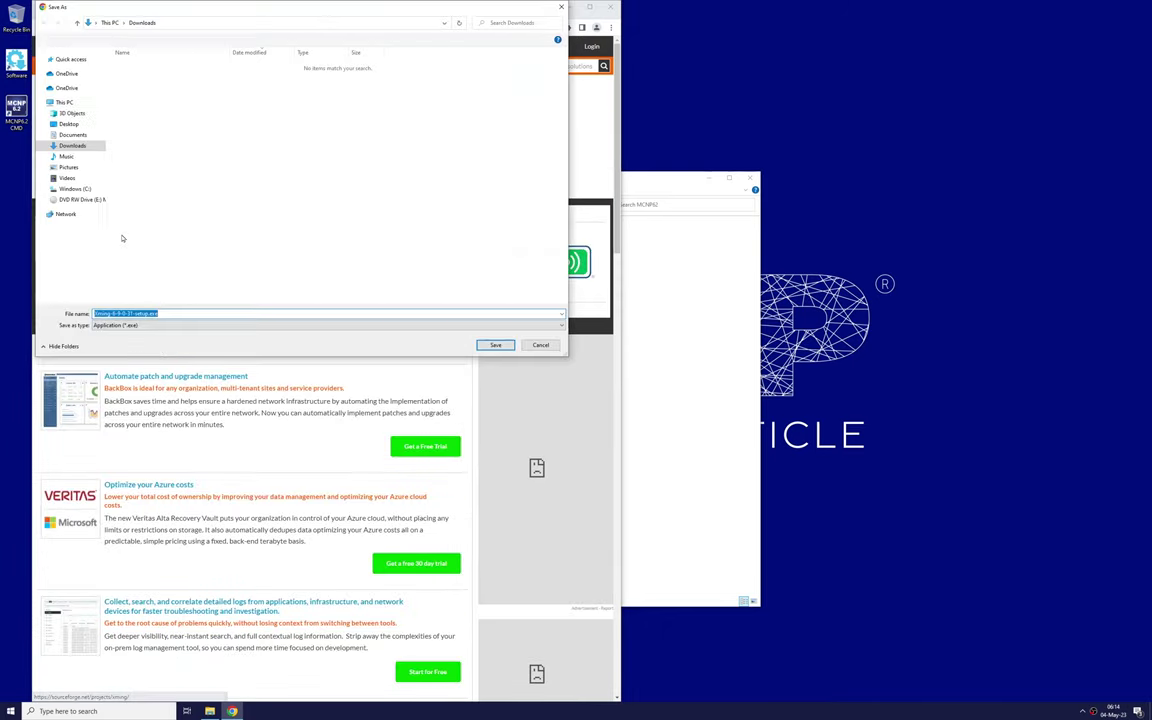
left_click(492, 345)
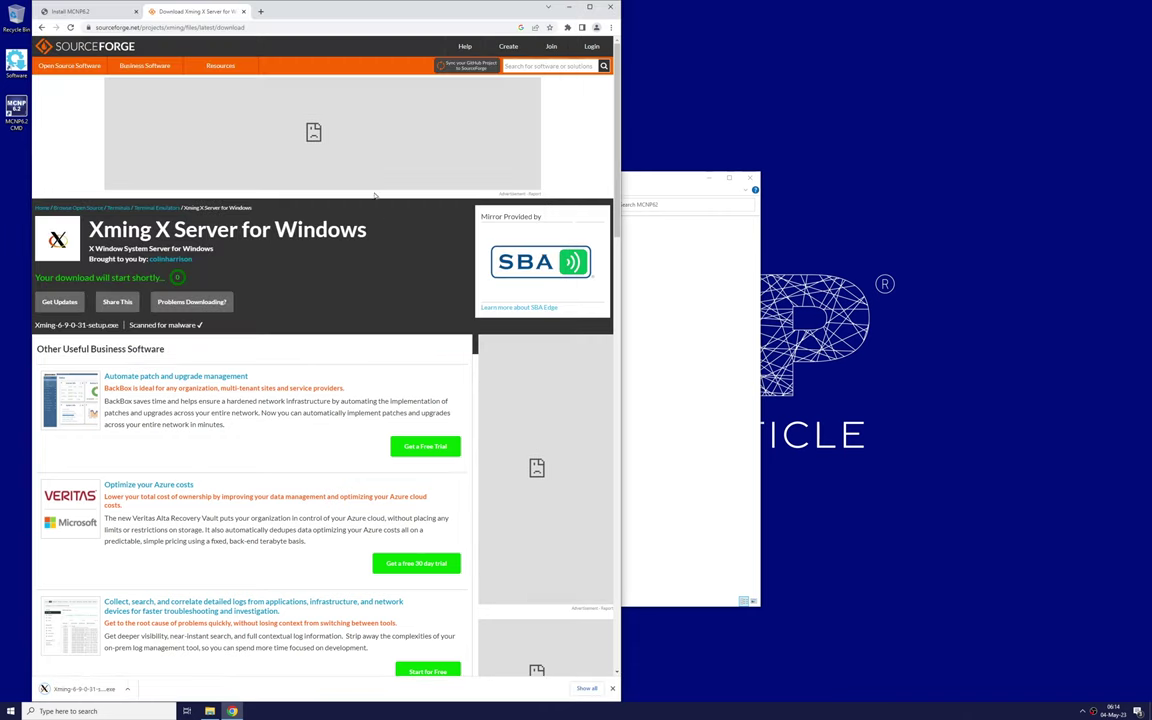
left_click(243, 12)
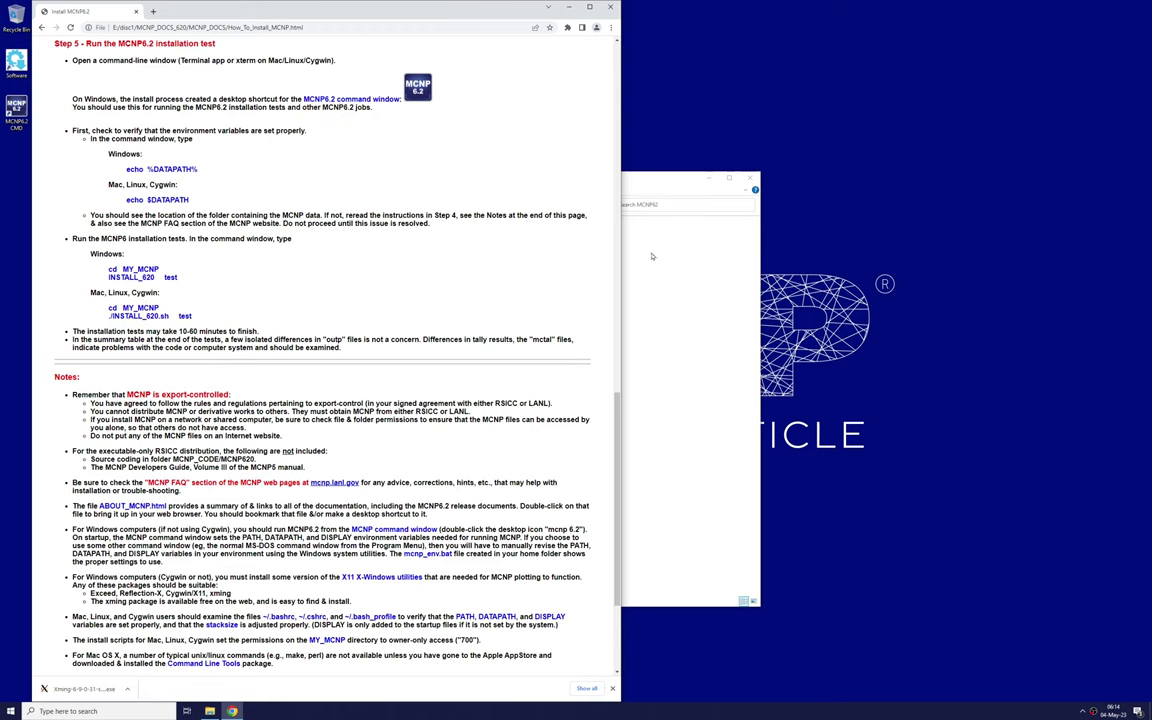
key("alt+Tab")
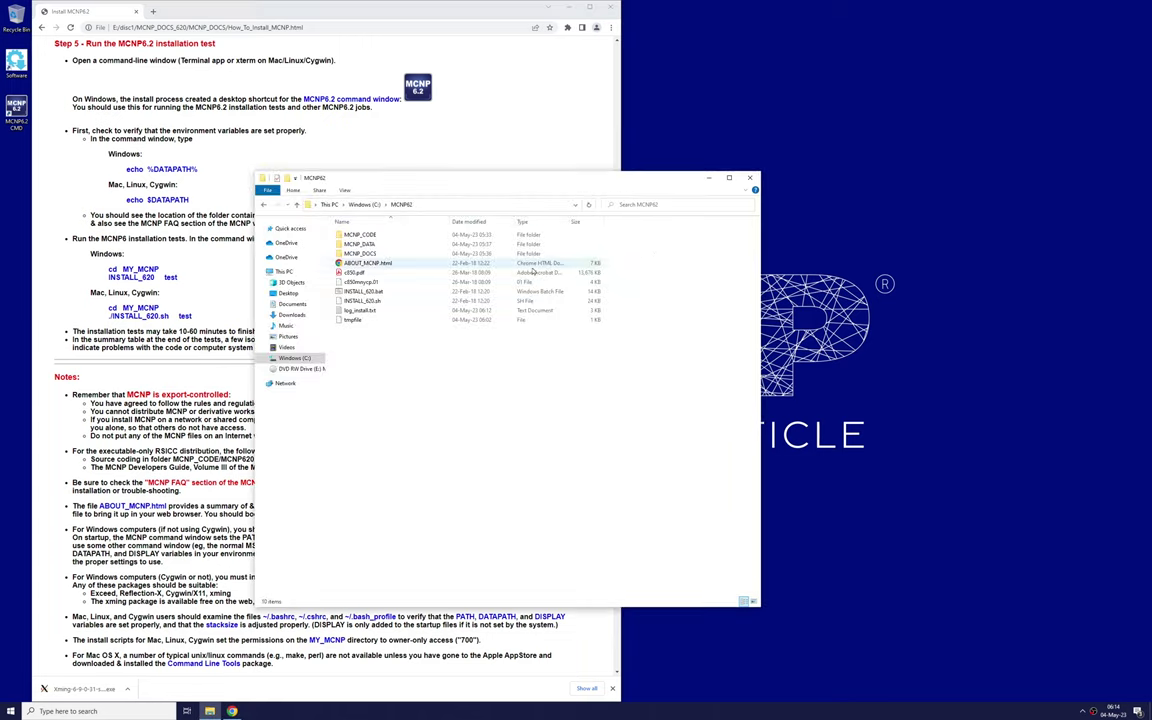
- Launch the Xming setup from Downloads and set the install folder to C:\Xming
left_click(293, 314)
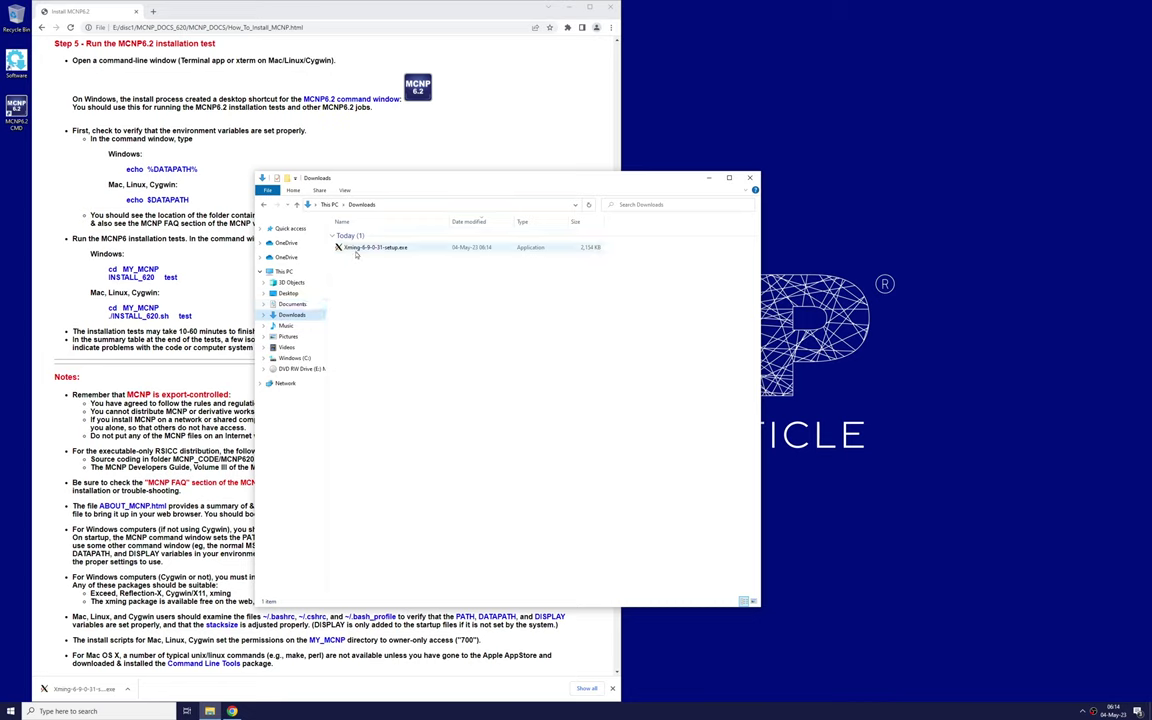
double_click(361, 249)
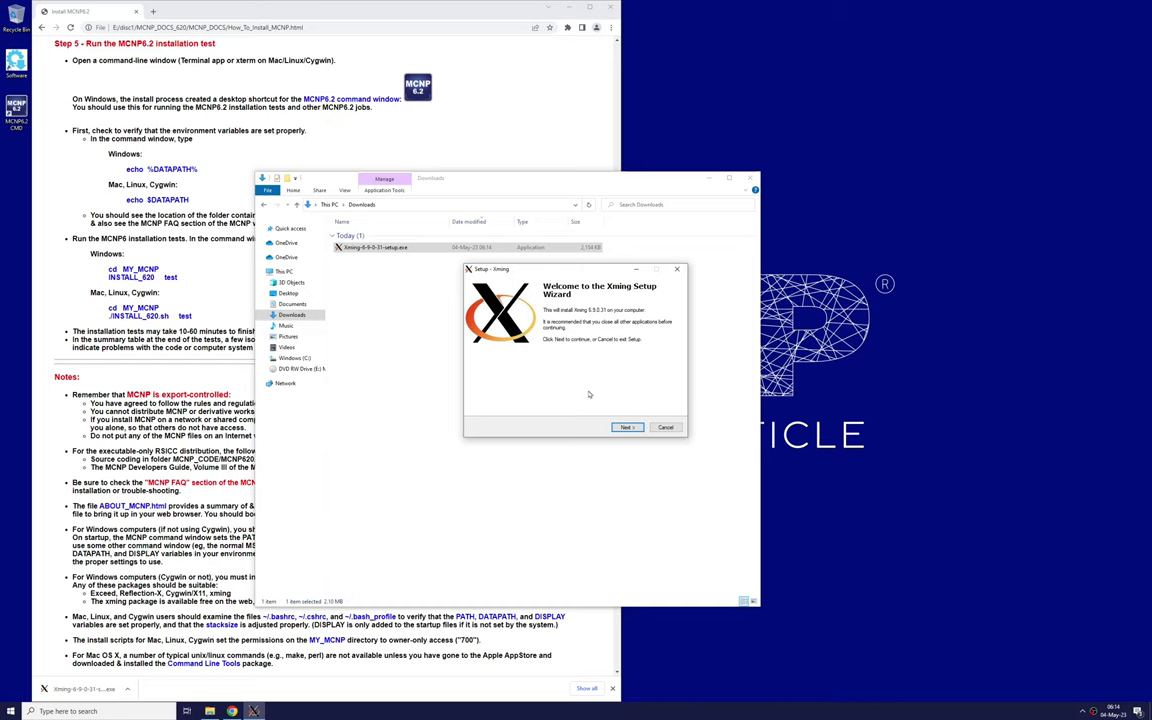
left_click(626, 428)
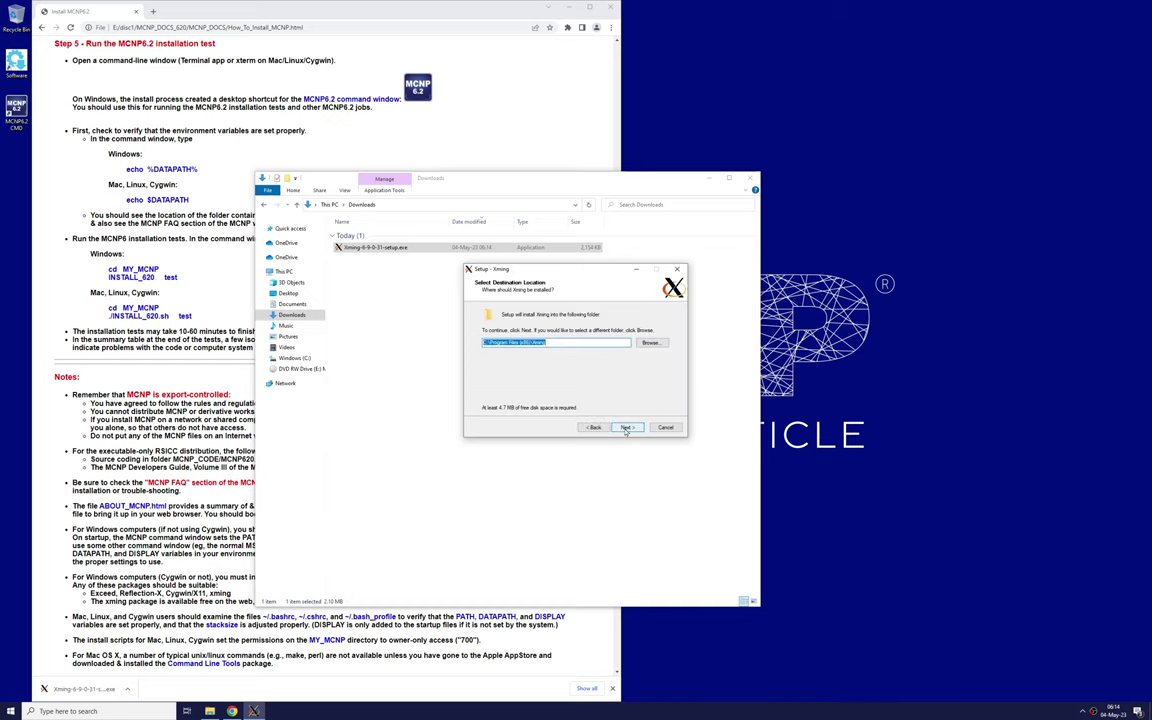
type("C:\\Xming")
left_click(629, 429)
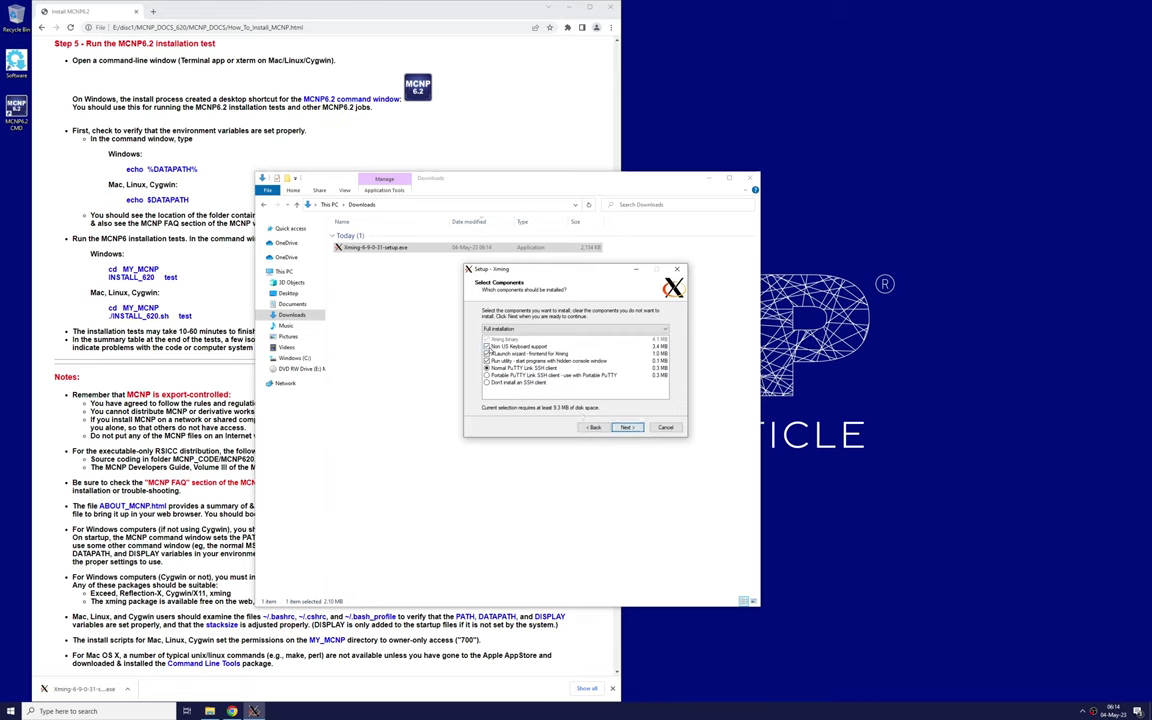
- Install Xming without XLaunch or an SSH client, adding a desktop icon
left_click(487, 354)
left_click(487, 361)
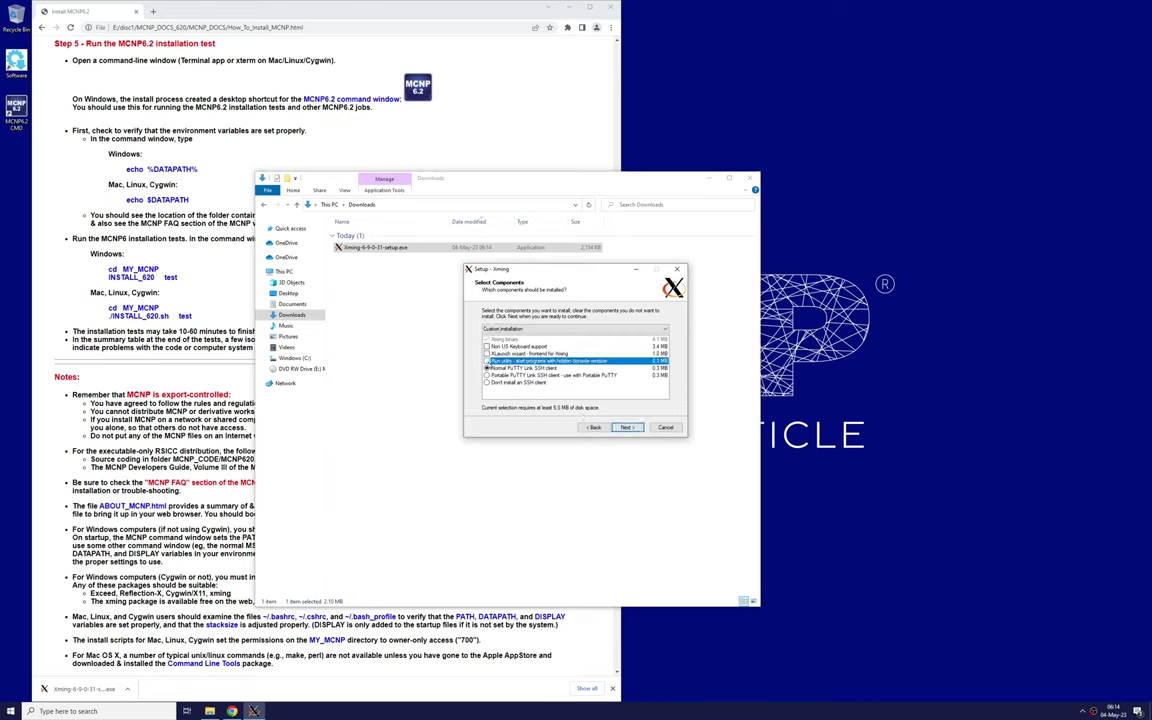
left_click(487, 382)
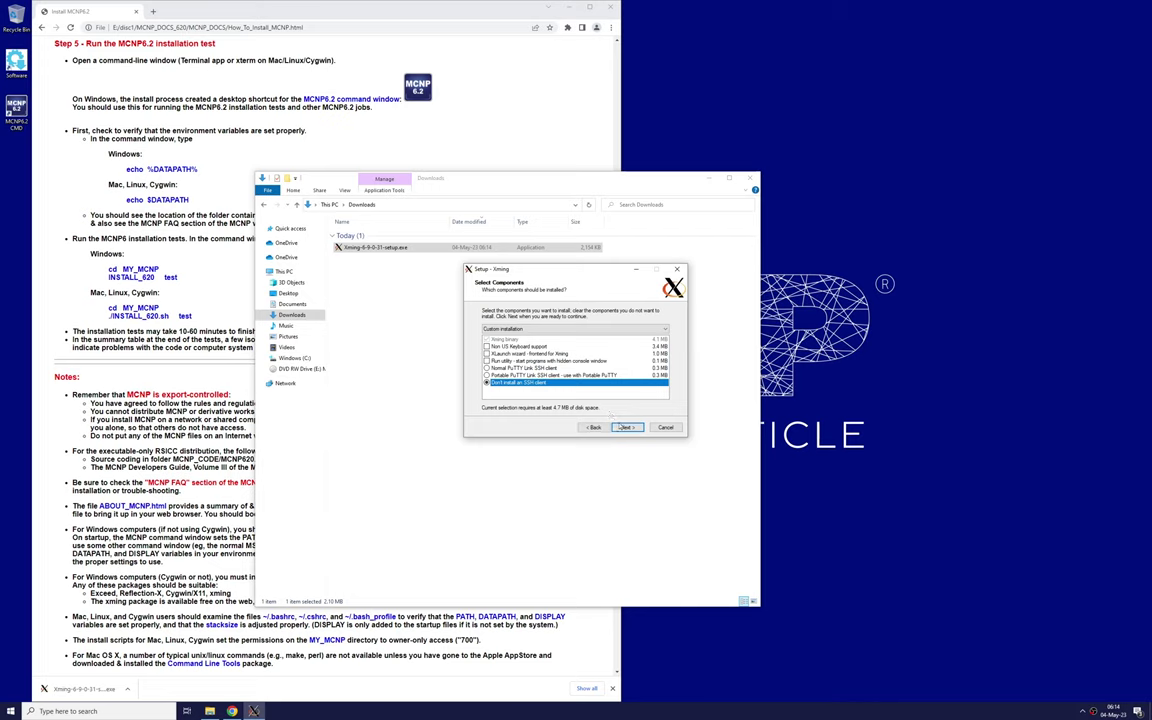
left_click(626, 428)
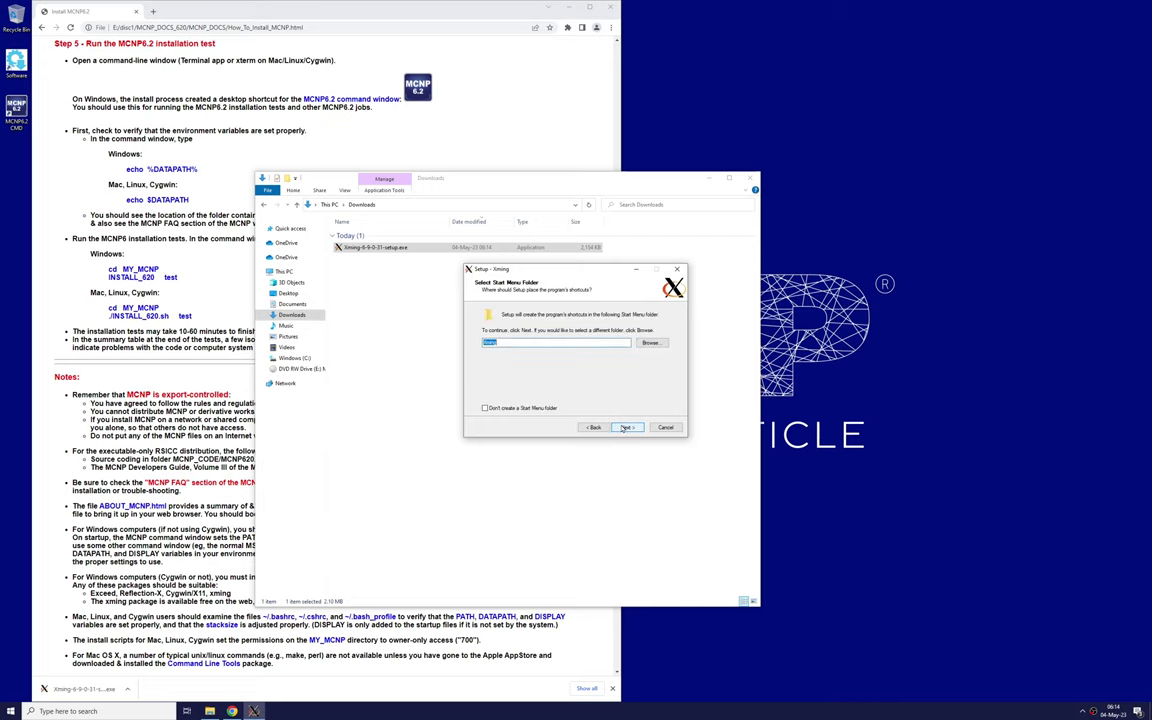
left_click(626, 428)
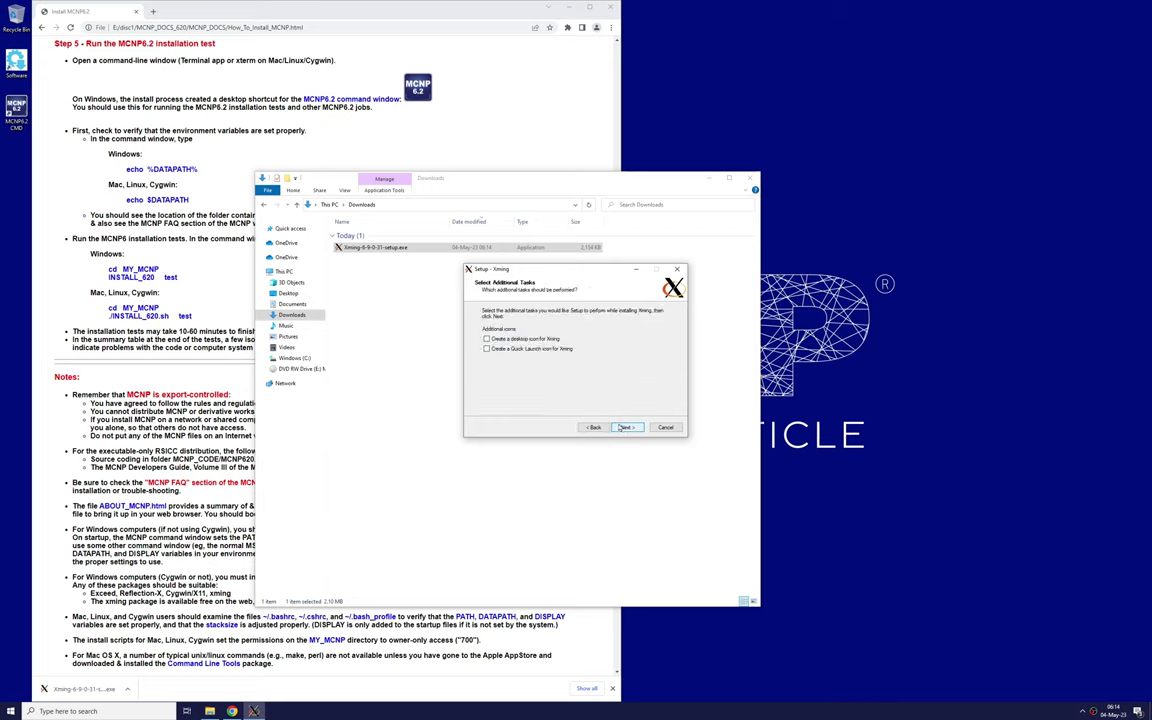
left_click(487, 339)
left_click(627, 428)
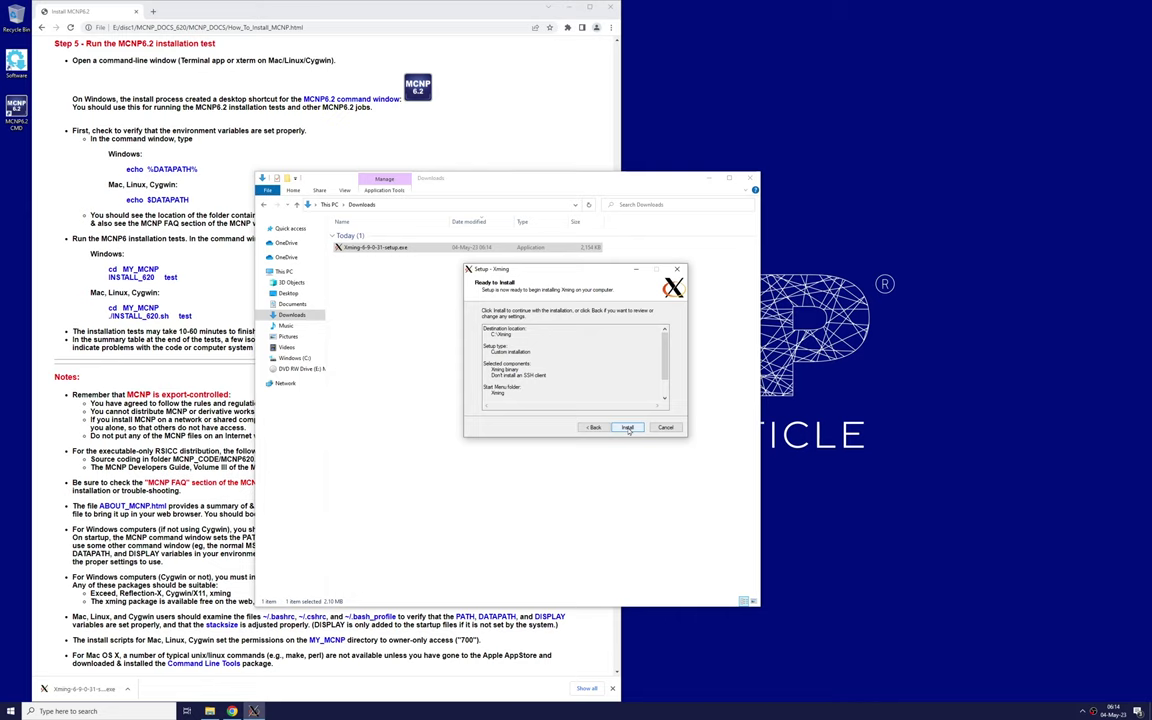
left_click(627, 428)
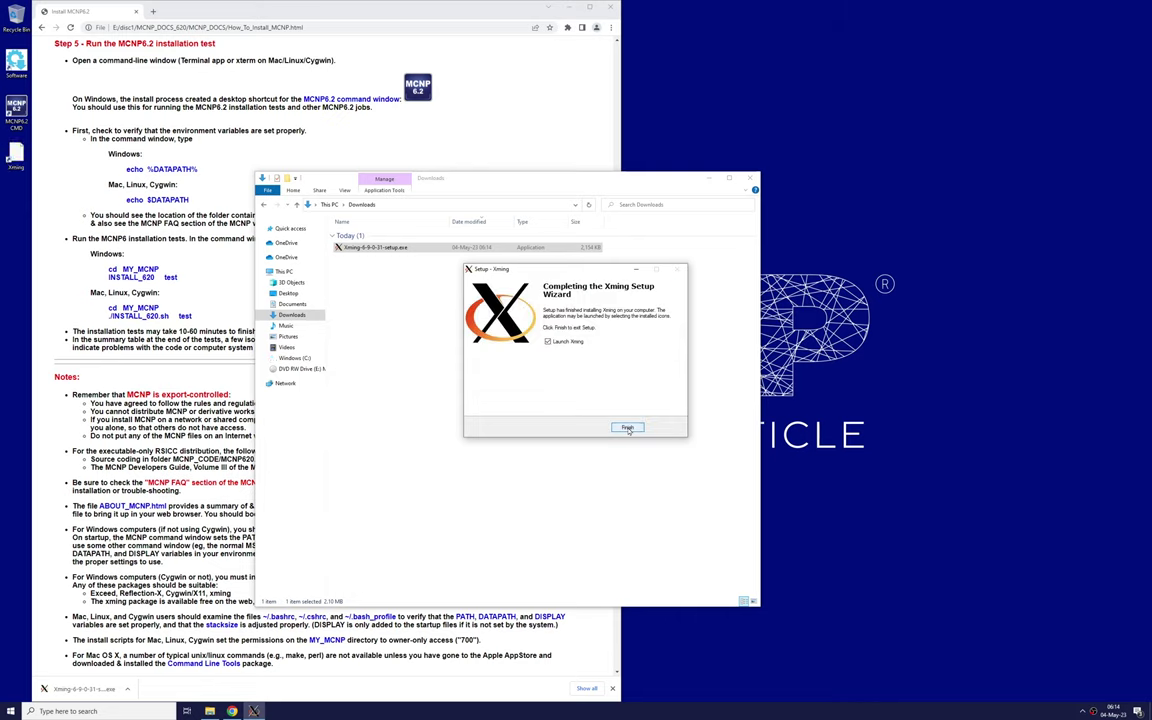
left_click(627, 428)
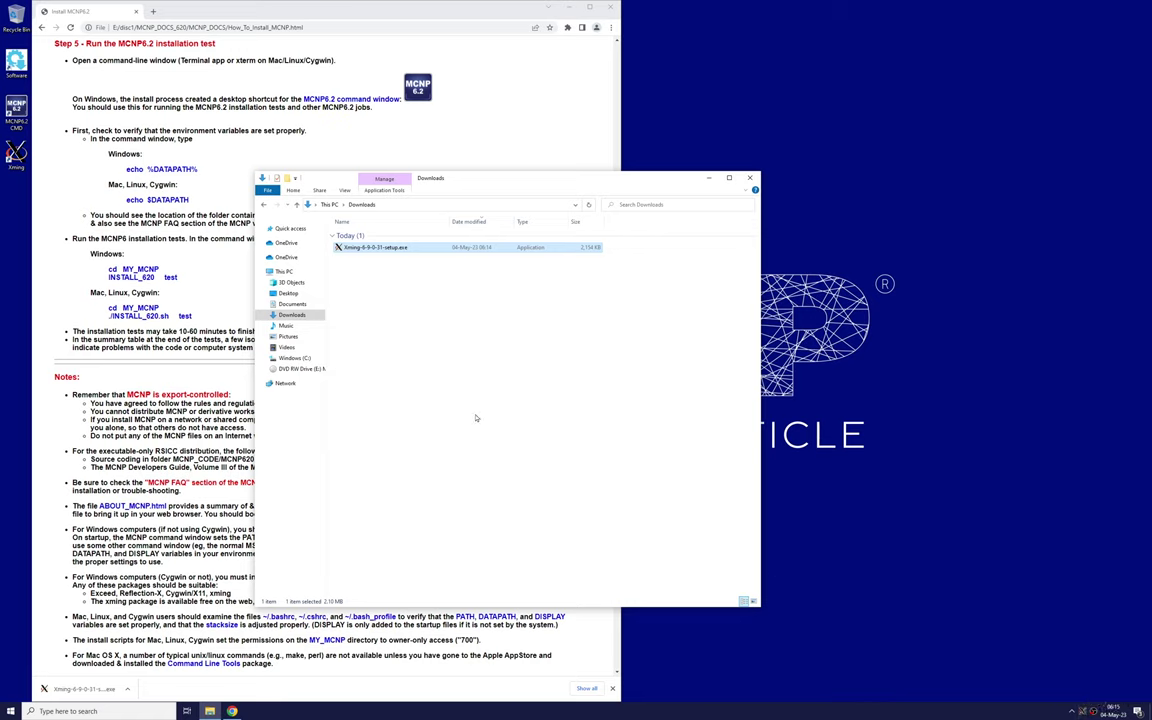
- Add a new folder named WORK in the root of Windows (C:)
left_click(303, 358)
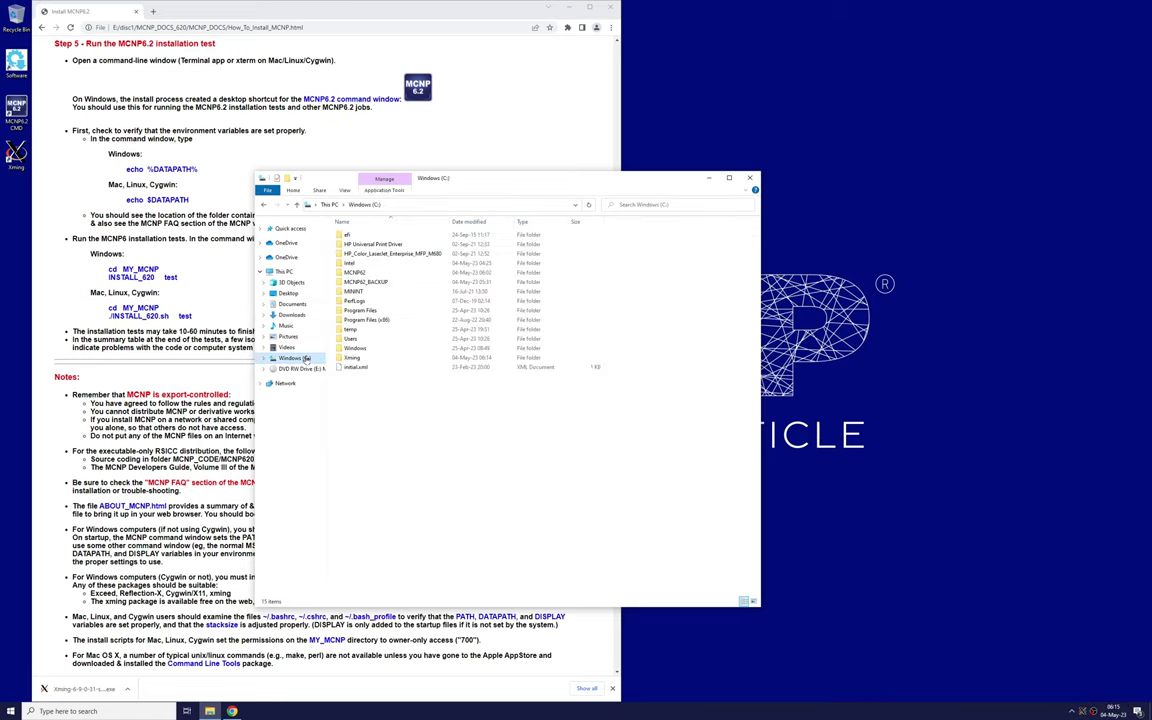
right_click(368, 398)
mouse_move(400, 481)
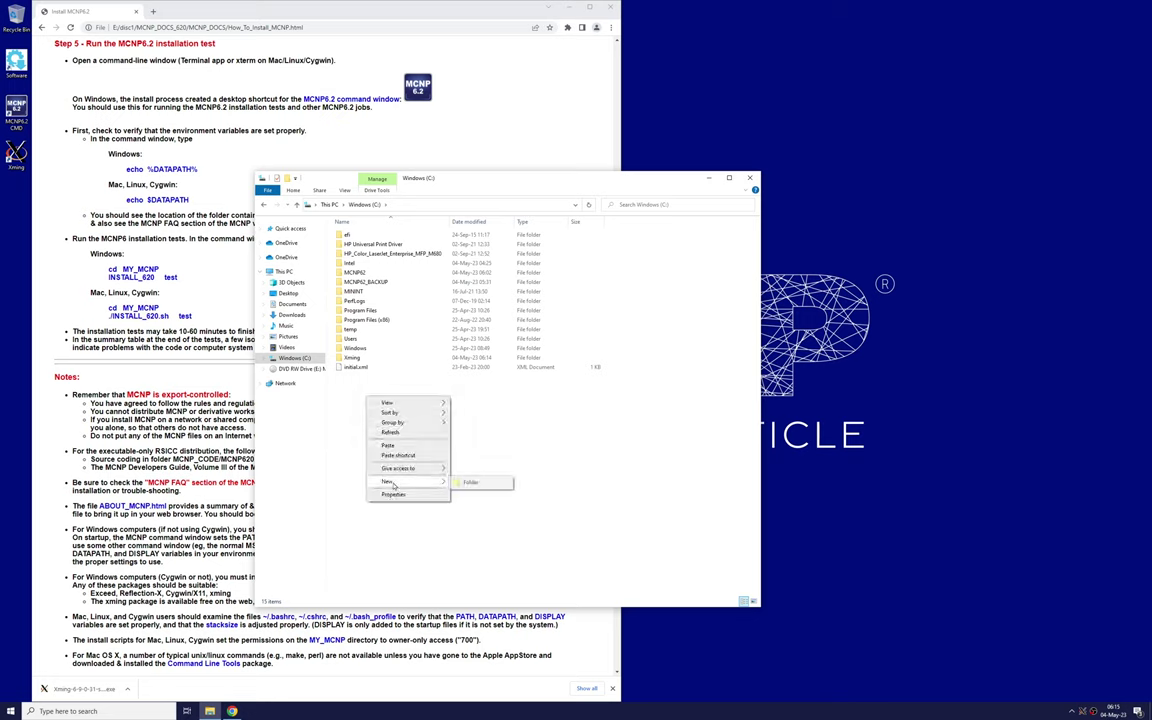
left_click(464, 483)
type("WORK")
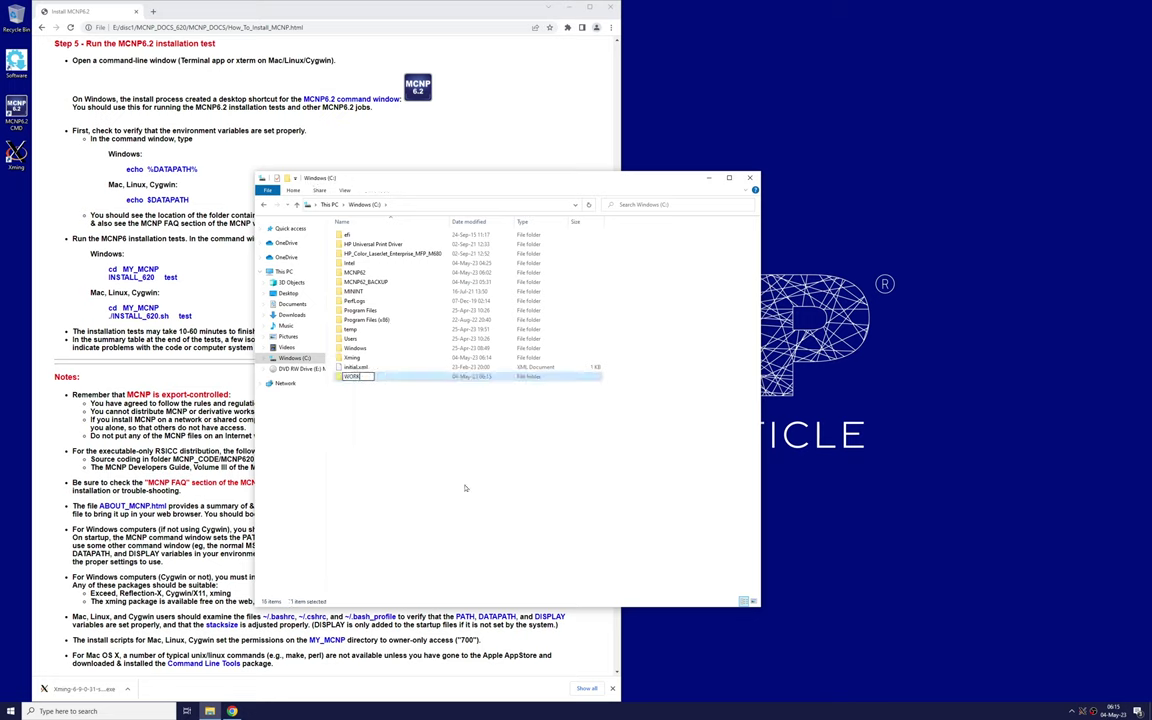
key("Return")
left_click(153, 11)
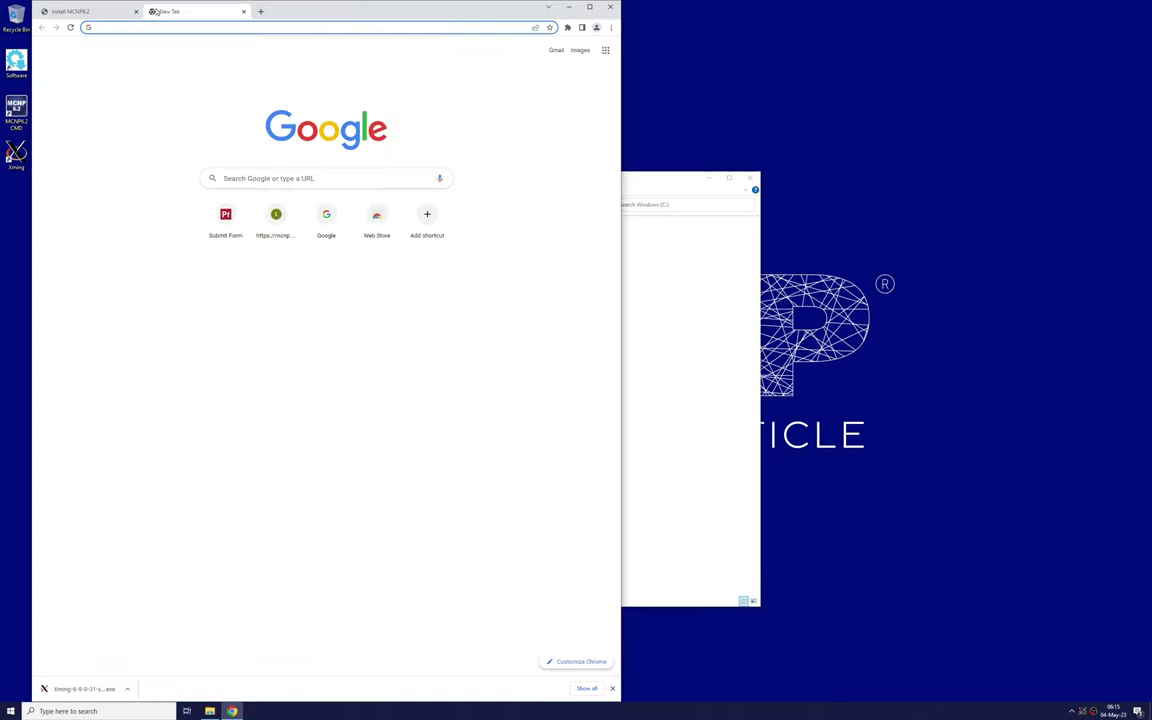
- Load mcnp.lanl.gov/include/g1.txt in Chrome and save the page as g1.txt in C:\WORK
type("mcnp.")
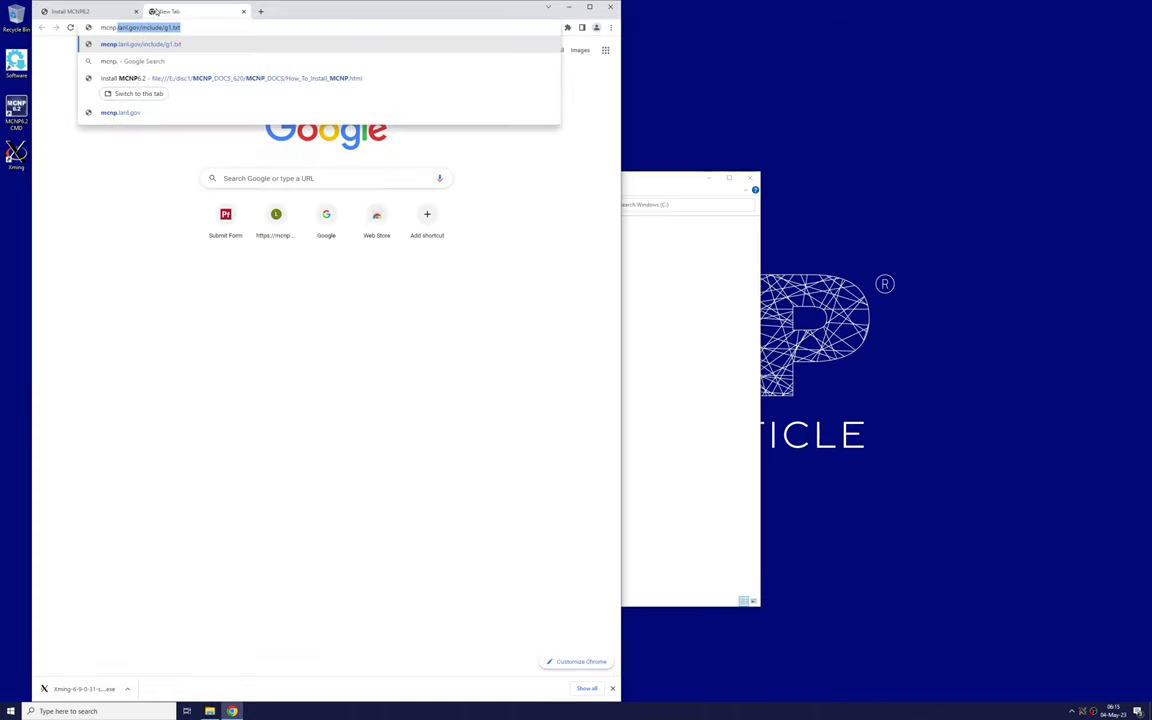
type("lanl.gov/")
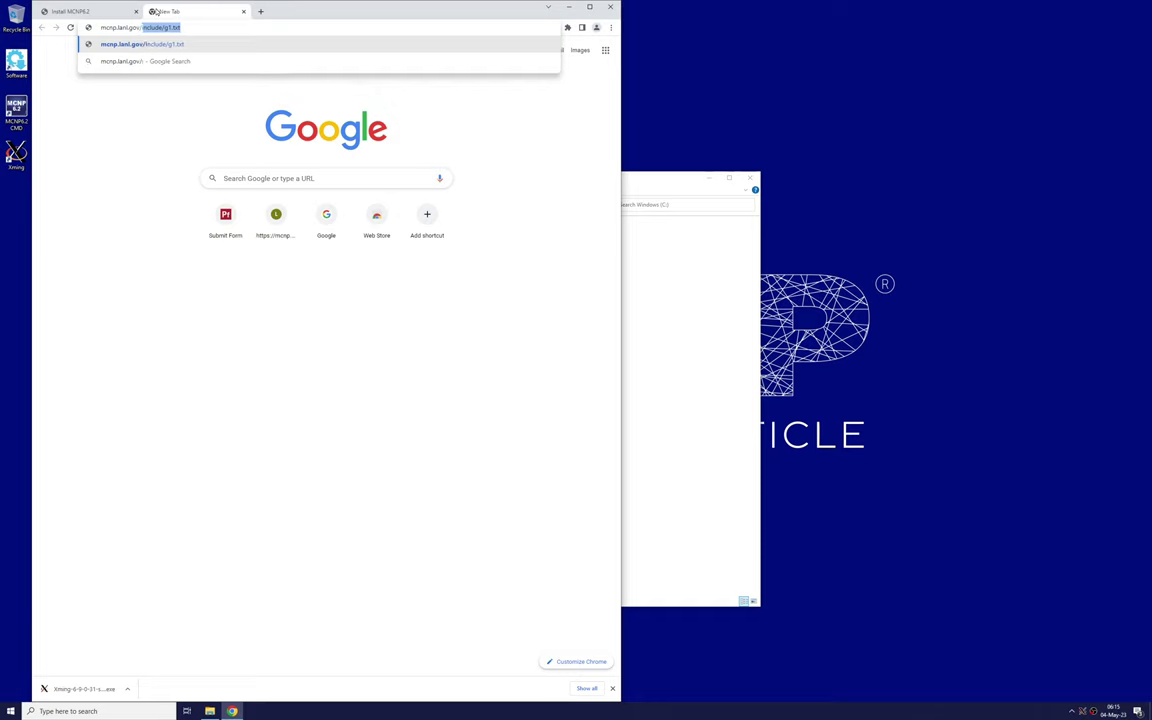
type("include/g1.t")
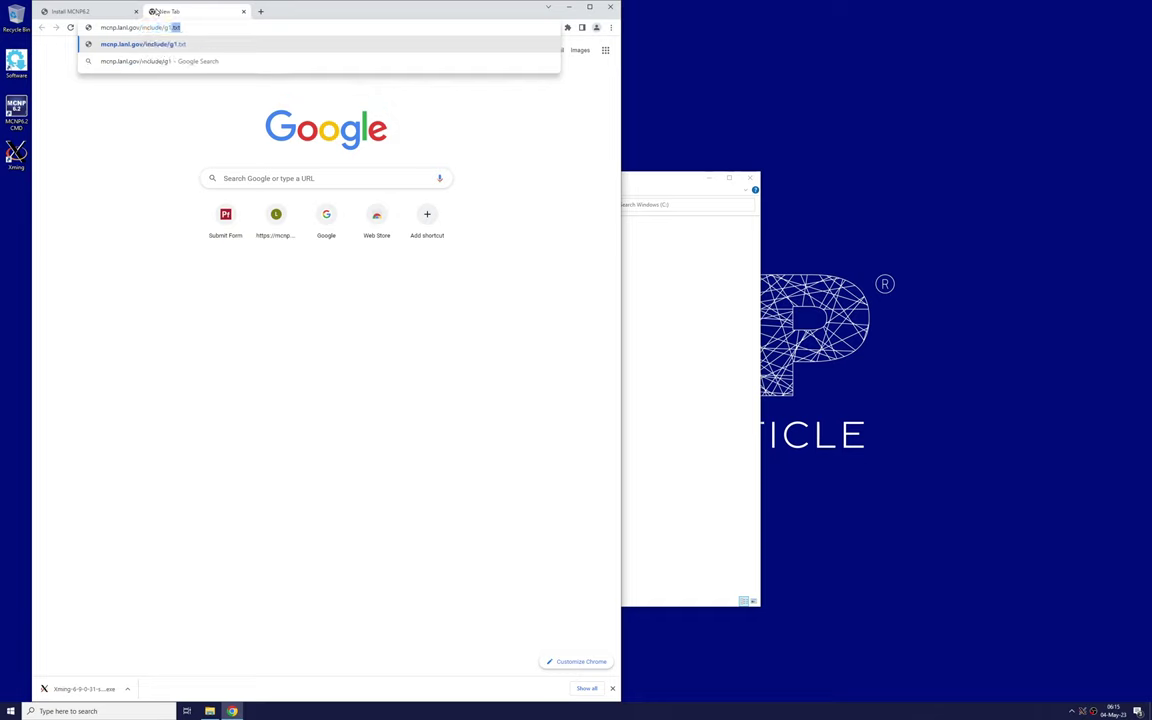
type("xt")
key("Return")
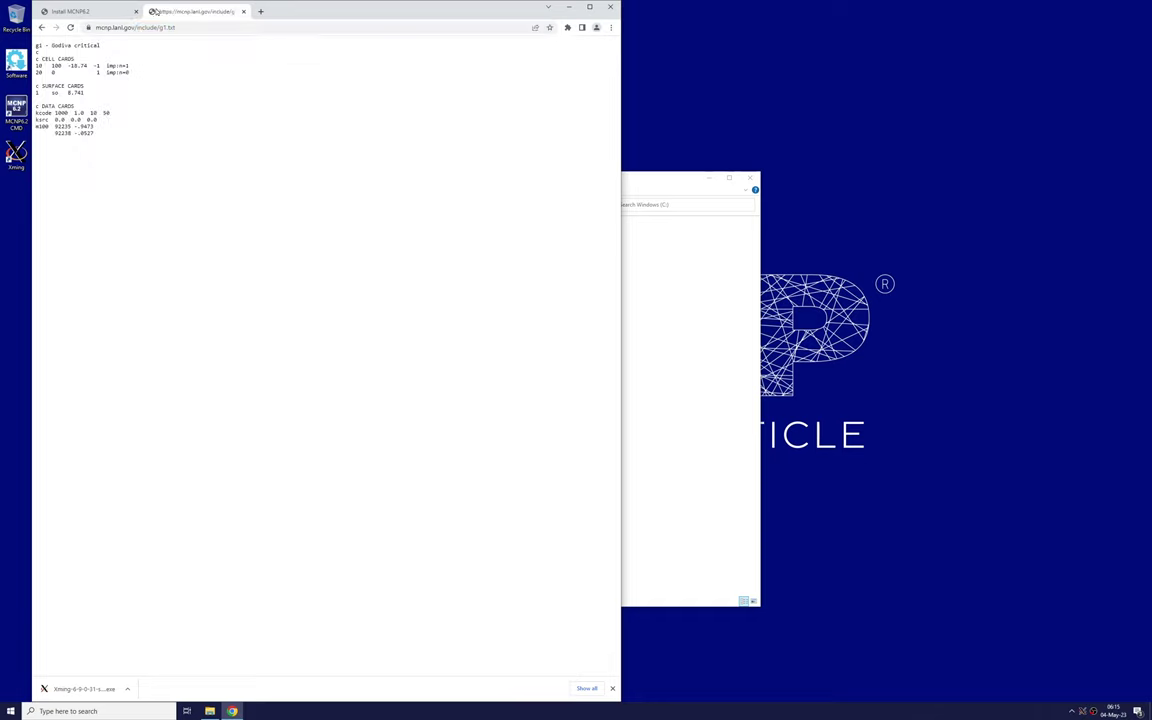
right_click(183, 80)
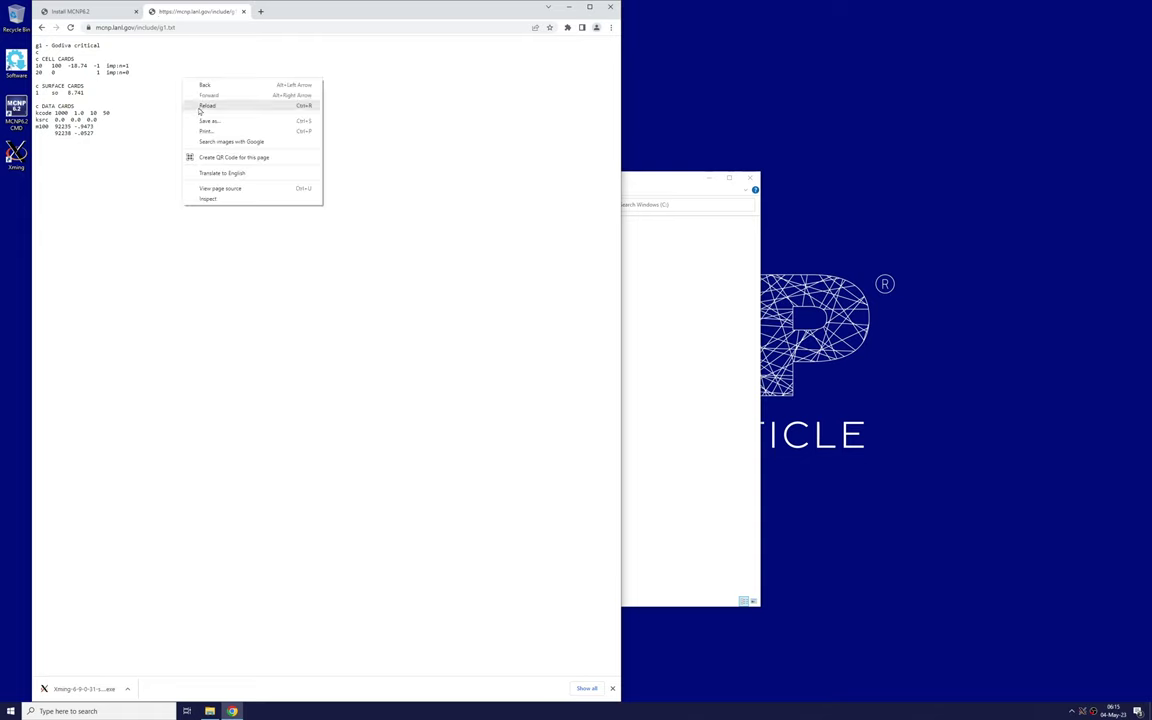
left_click(206, 120)
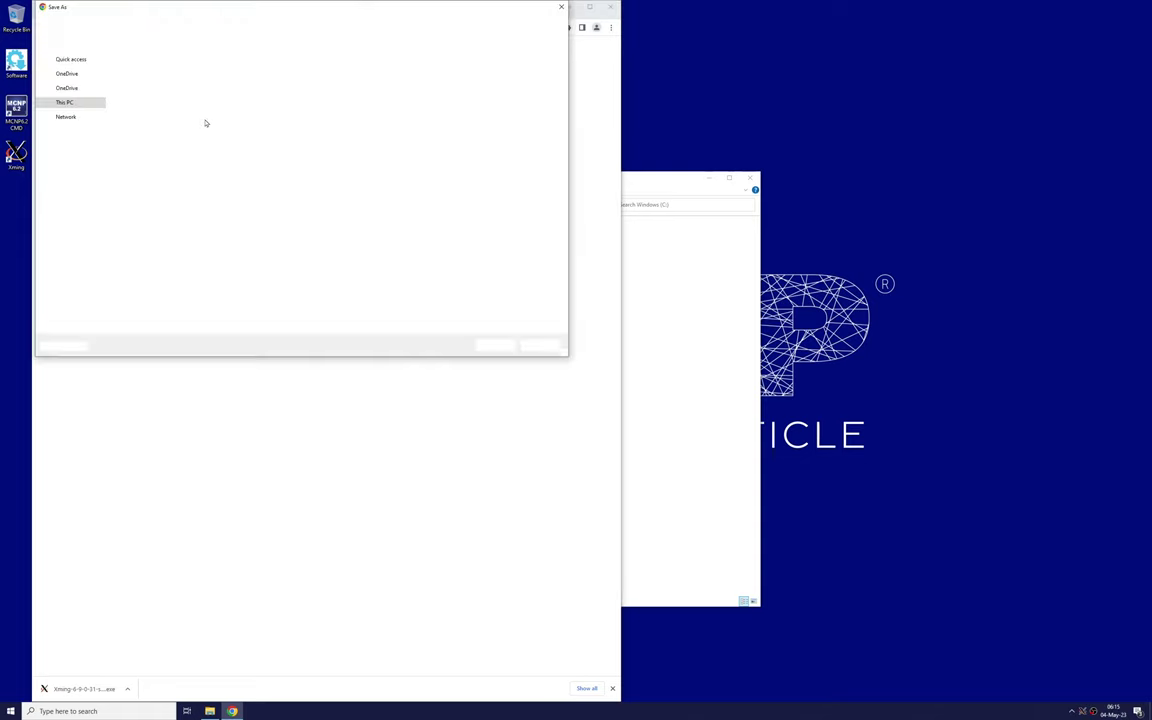
double_click(132, 189)
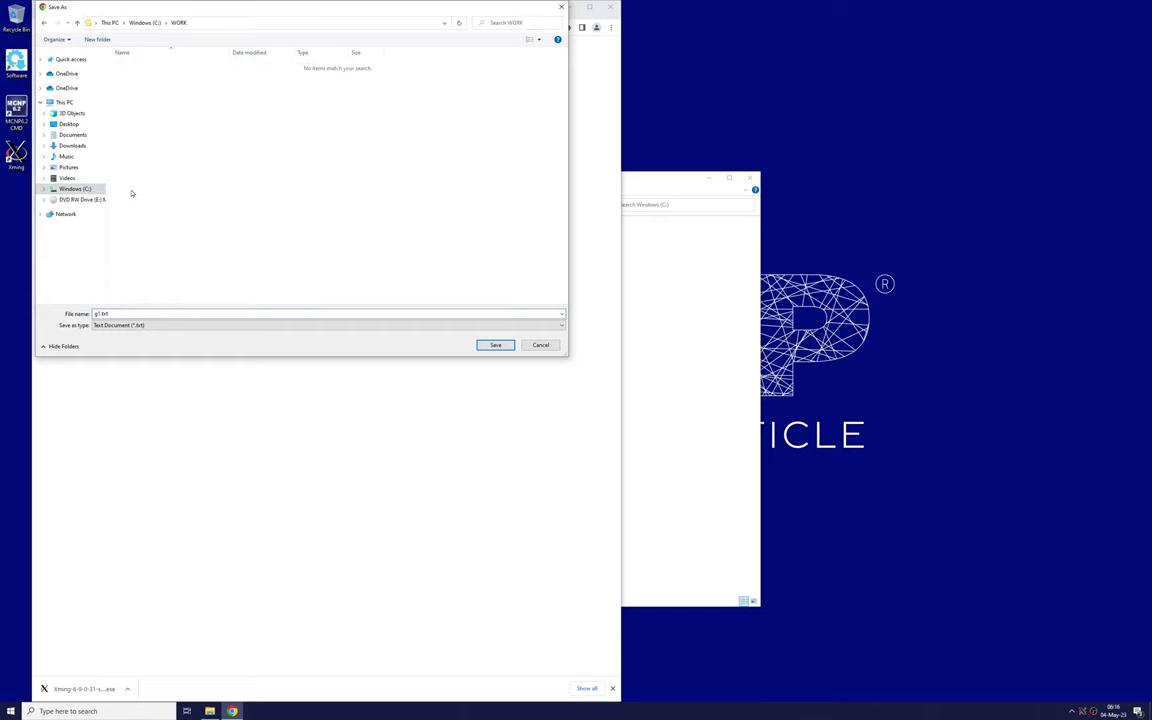
left_click(495, 345)
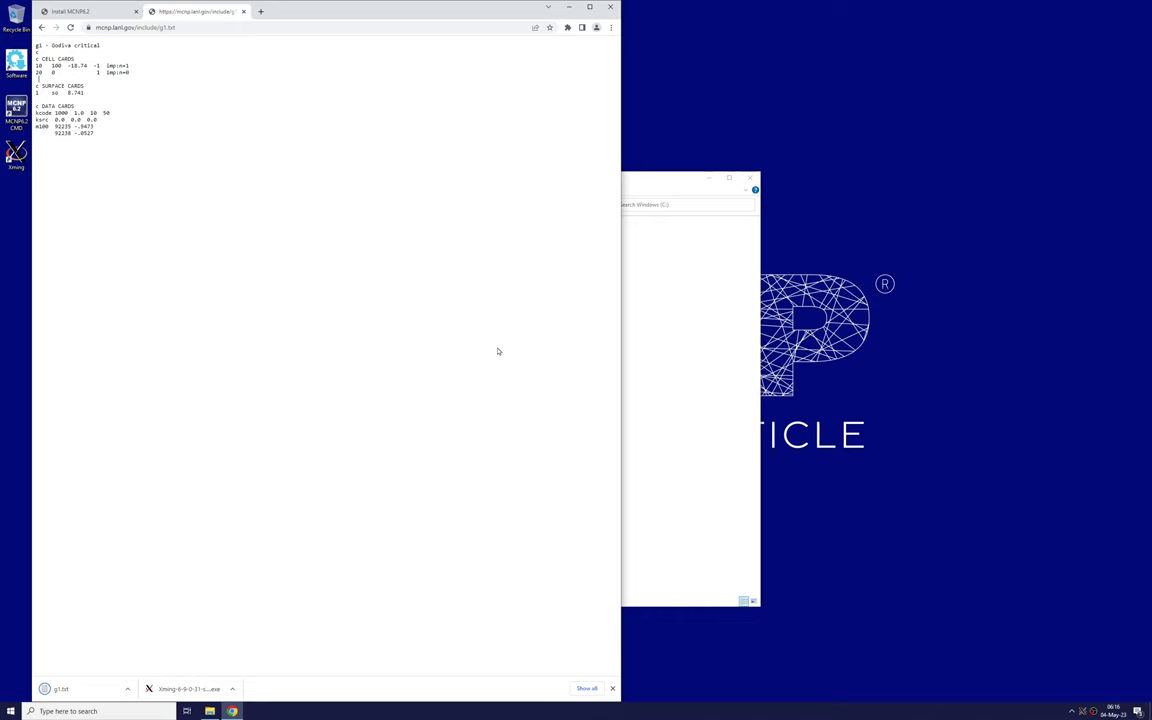
- Launch MCNP6.2 CMD and change to the C:\WORK folder with cd ../.. and cd WORK
double_click(16, 112)
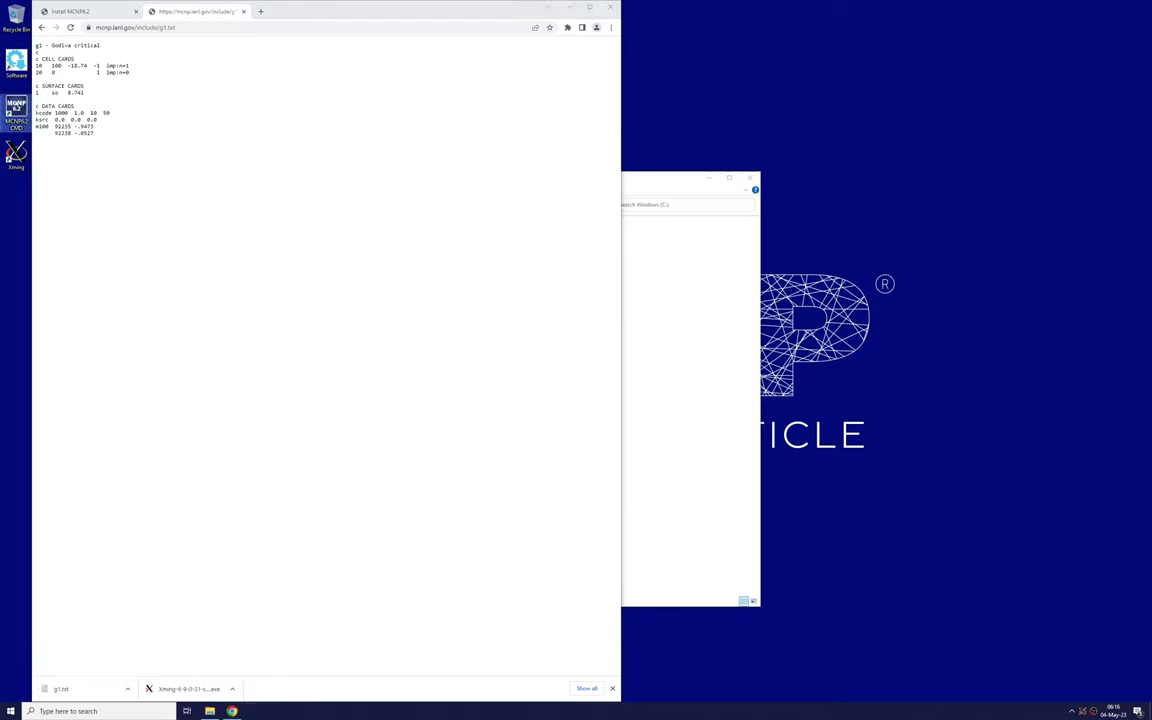
left_click(182, 169)
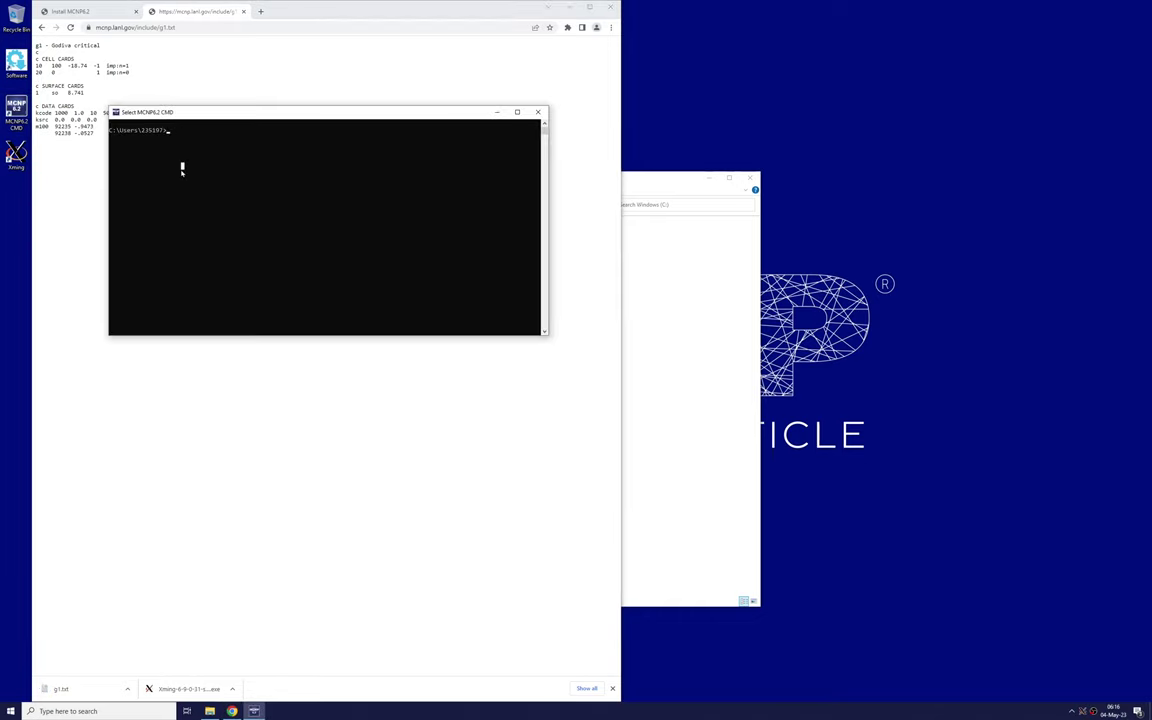
type("cd ../..")
key("Return")
type("cd WORK")
key("Return")
- Run mcnp6 i=g1.txt to a final k of 1.00341, then enter mcnp6 ip i=g1.txt
type("mcnp6 i= g1.txt")
key("Return")
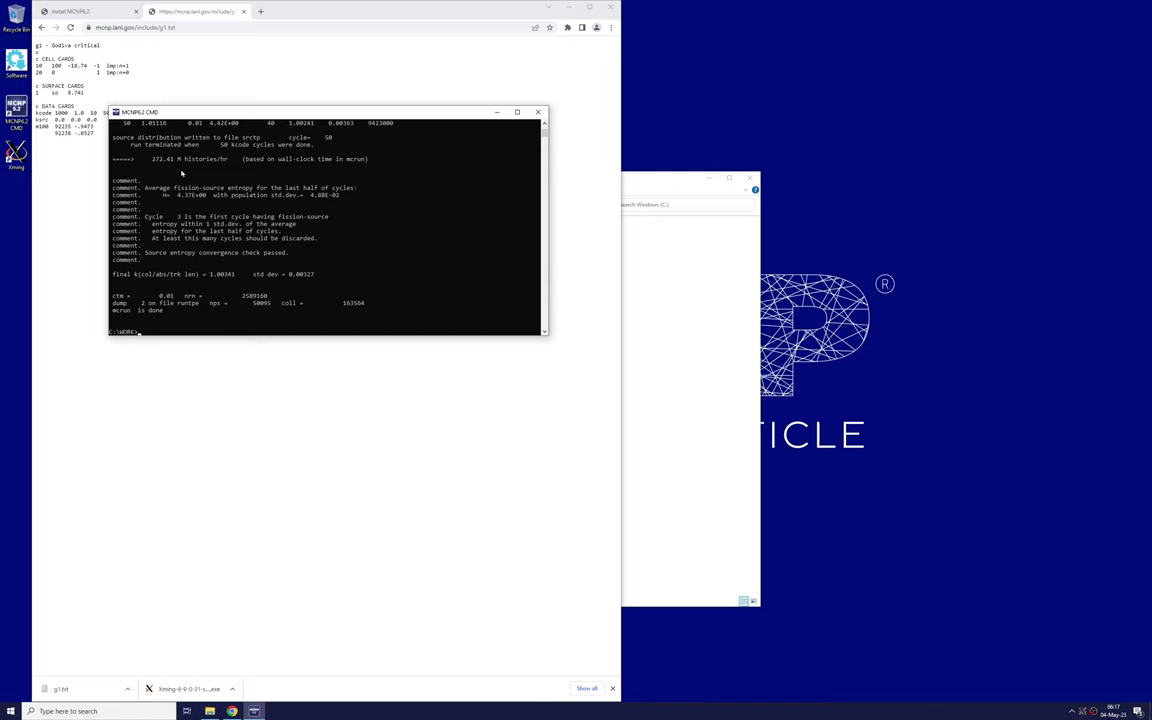
type("mcnp6 ip i=g1.txt")
- Start the plotter, draw the default Godiva geometry plot as a magenta circle, then end plotting
key("Return")
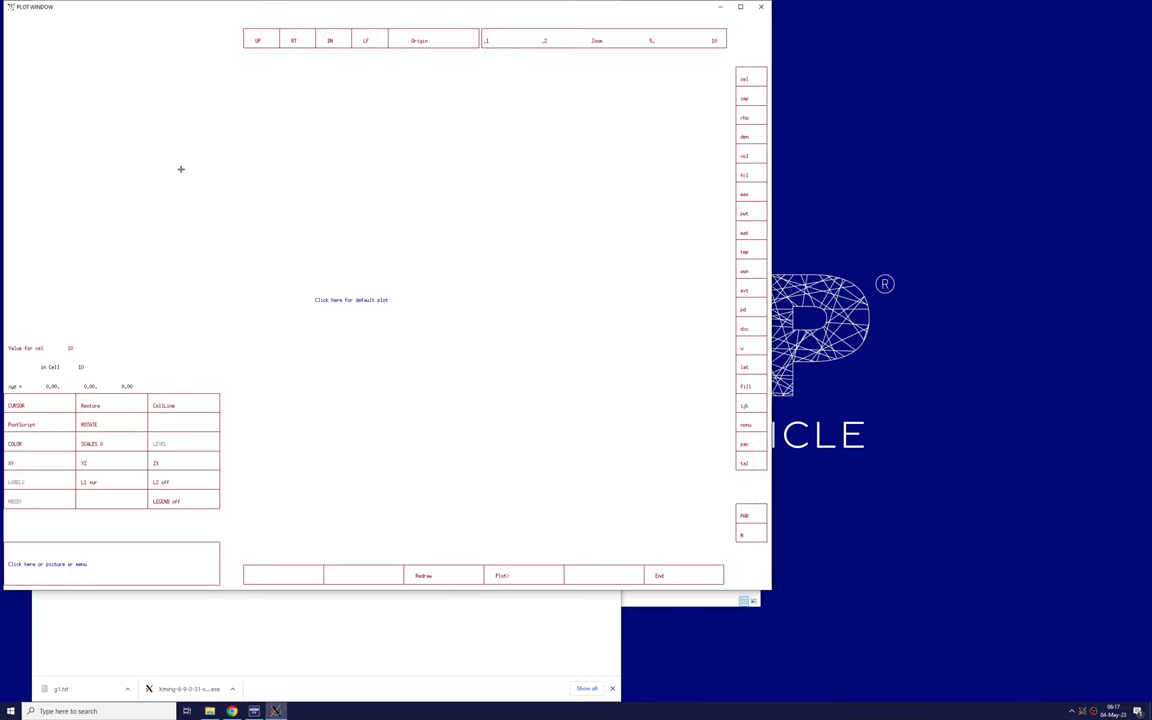
left_click(398, 304)
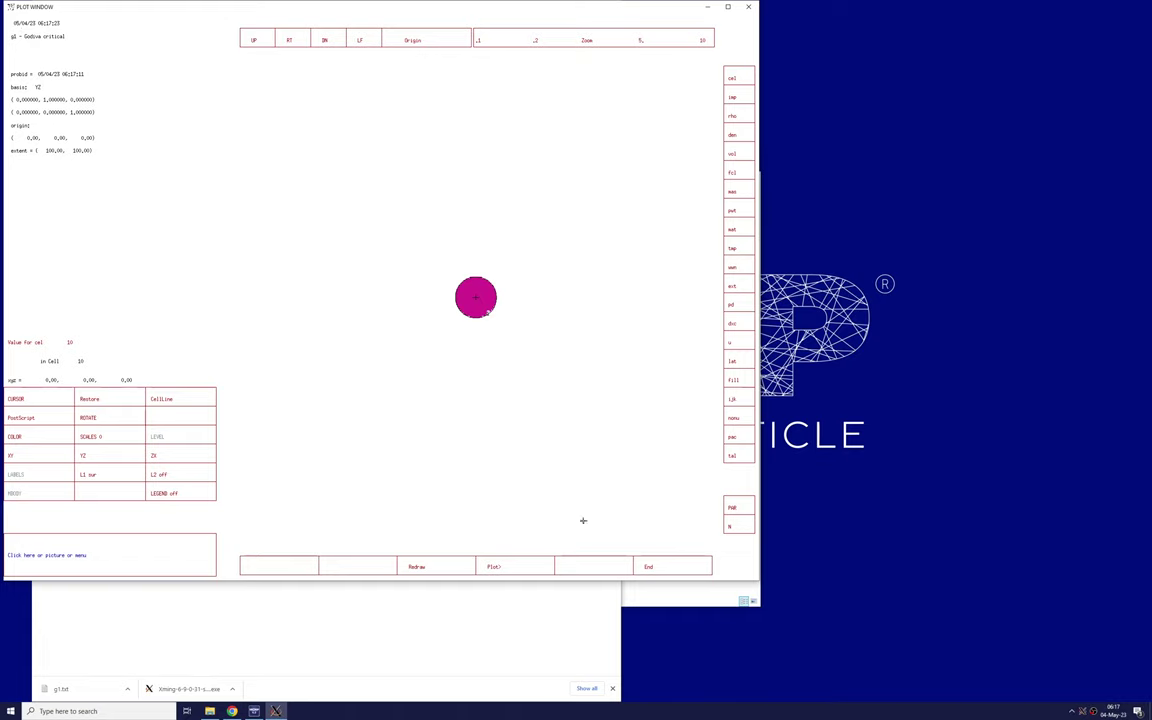
left_click(651, 566)
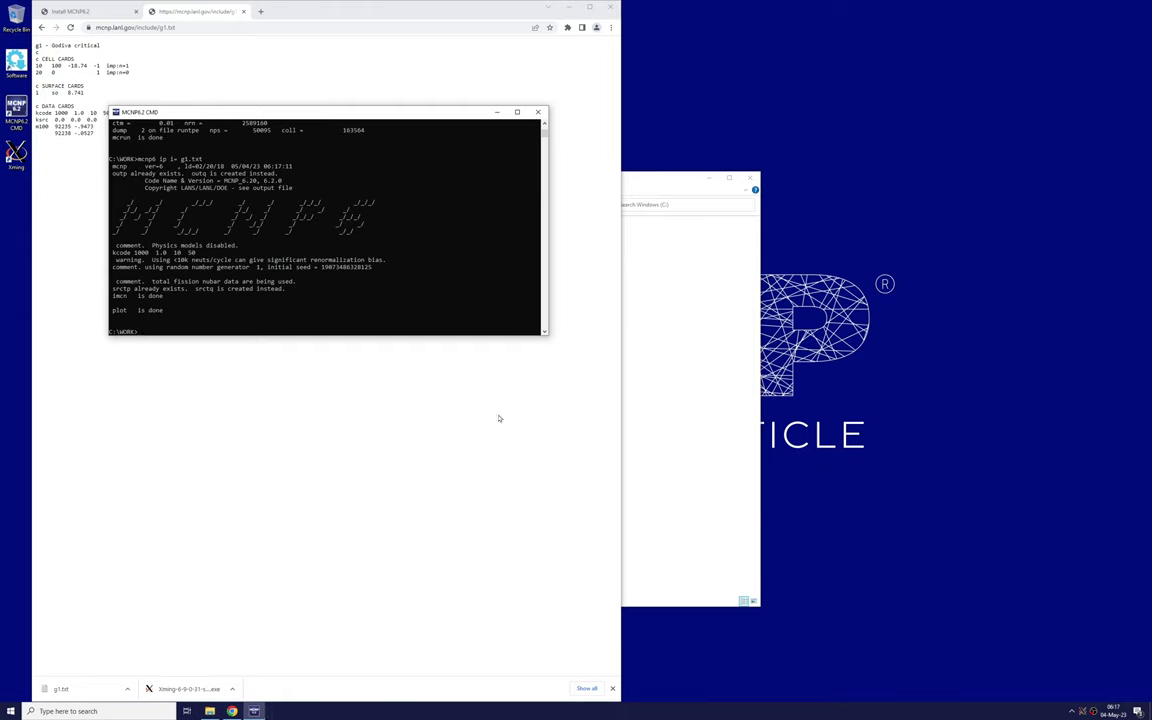
- Exit the MCNP command window, minimise Chrome, and close File Explorer
left_click(431, 320)
type("m")
type("xit")
key("Return")
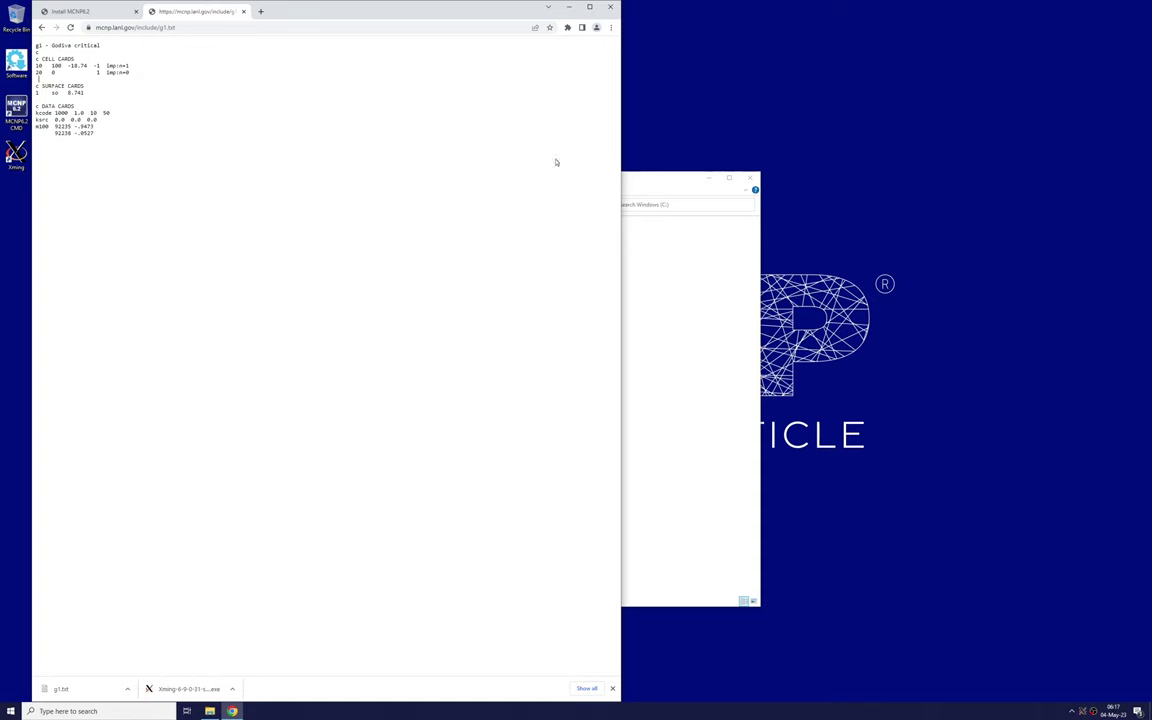
left_click(569, 6)
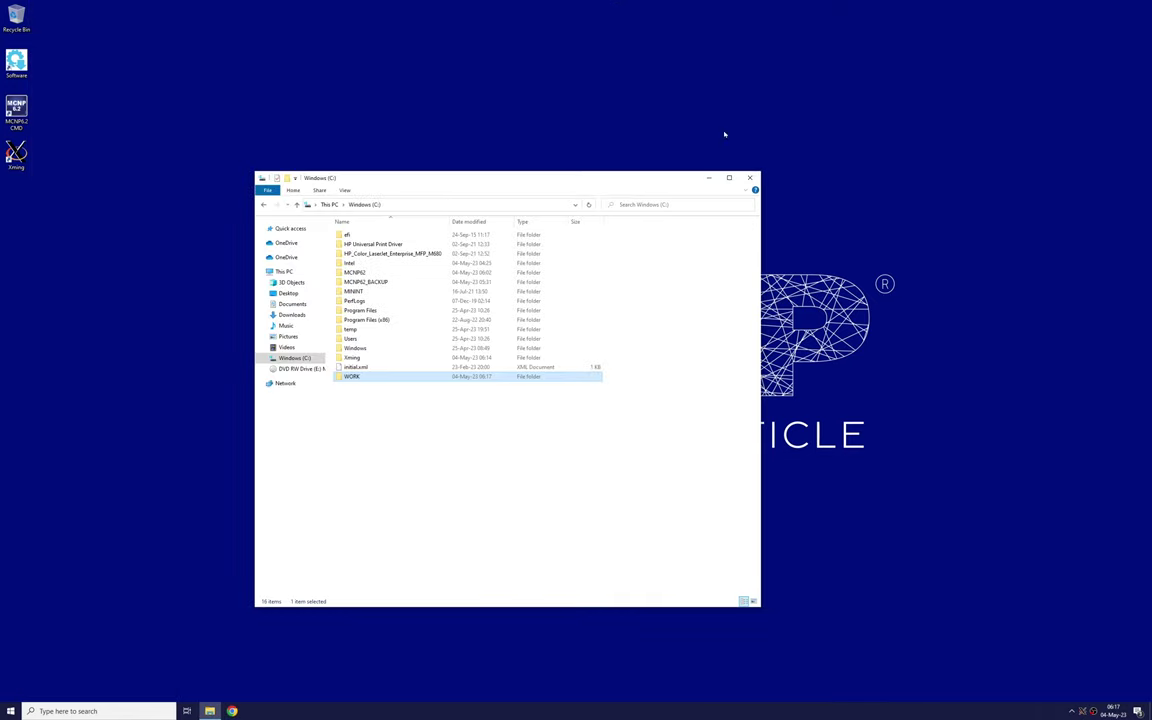
left_click(750, 178)
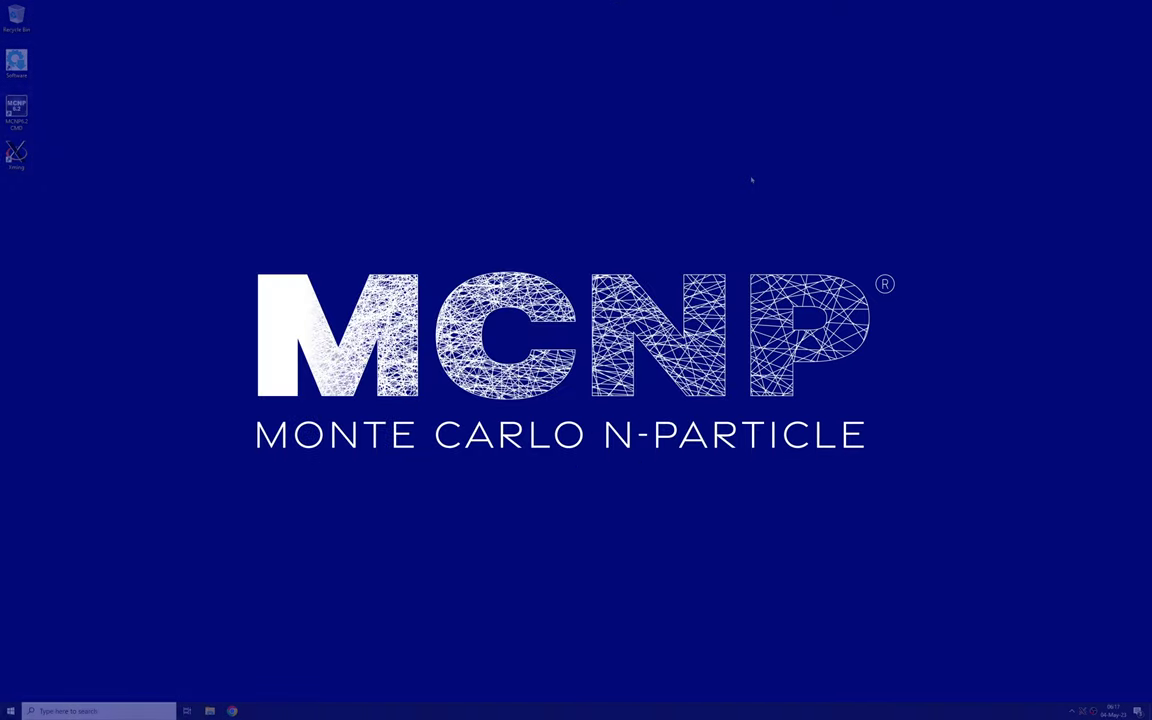